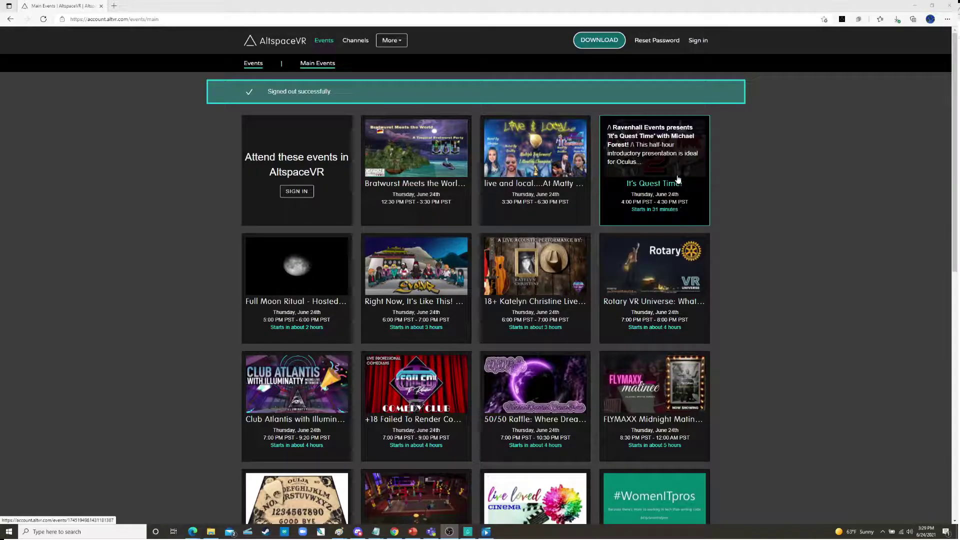
Sign in to the AltspaceVR account and open the personal photo library
click(697, 44)
click(503, 231)
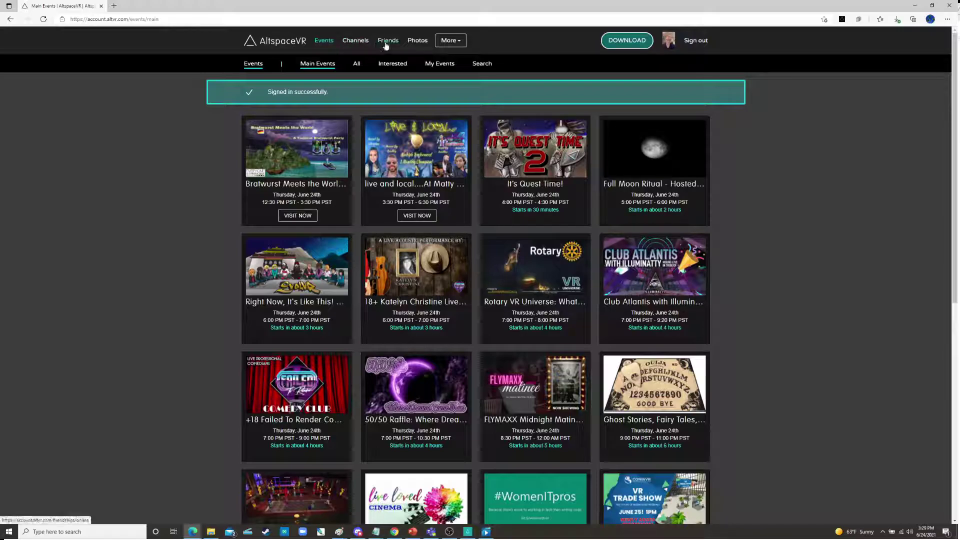
click(416, 41)
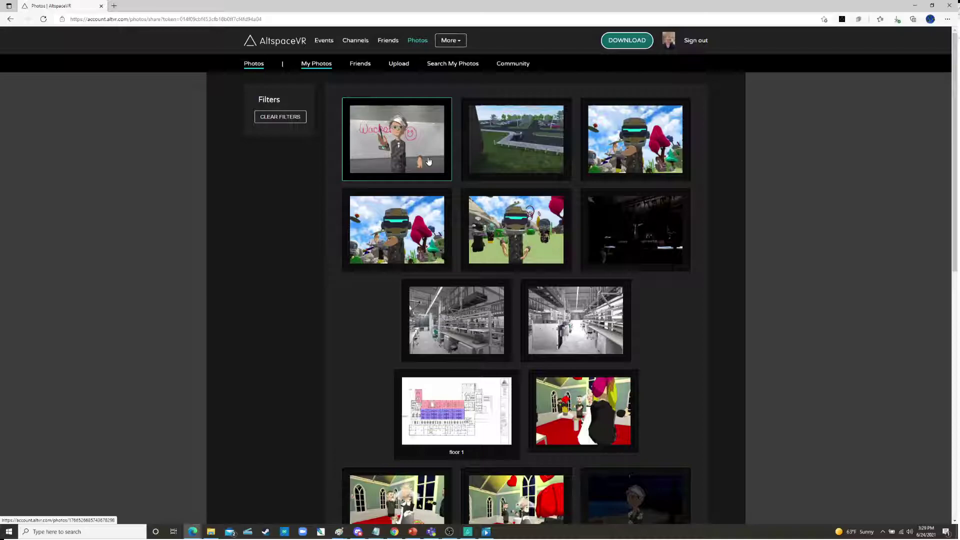
click(509, 143)
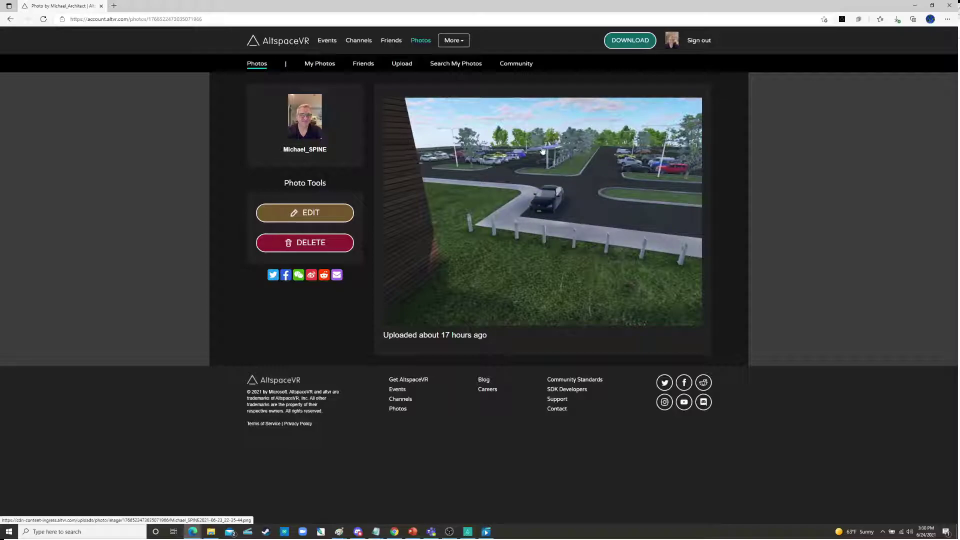
right_click(527, 165)
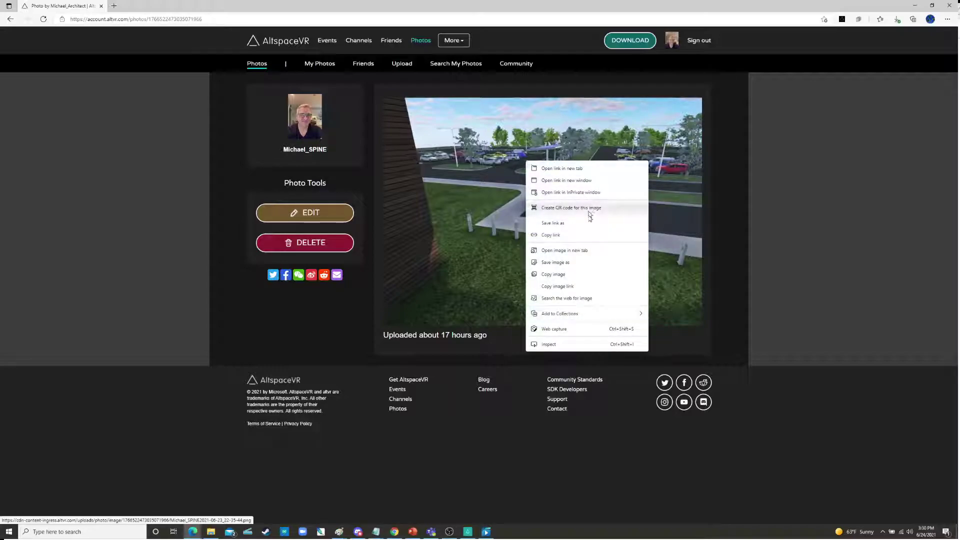
click(574, 262)
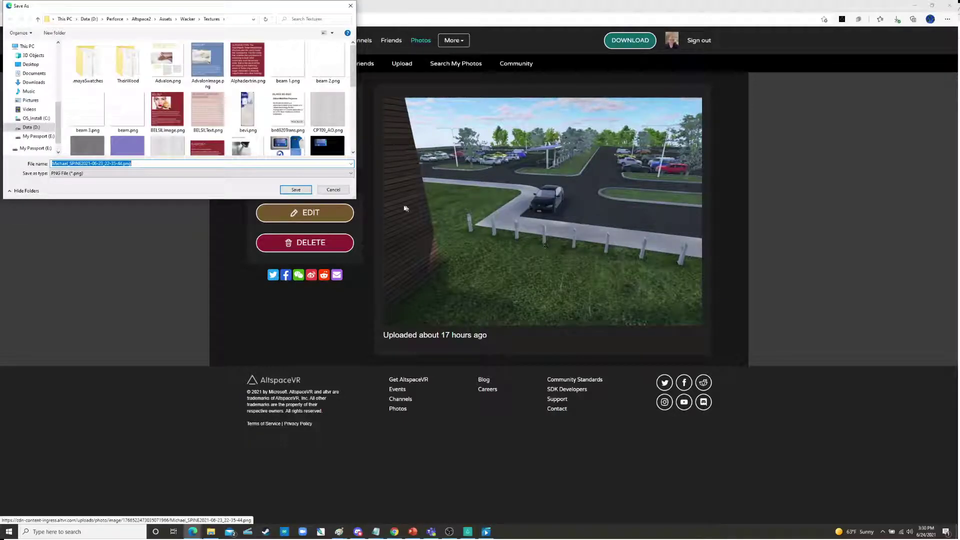
click(333, 189)
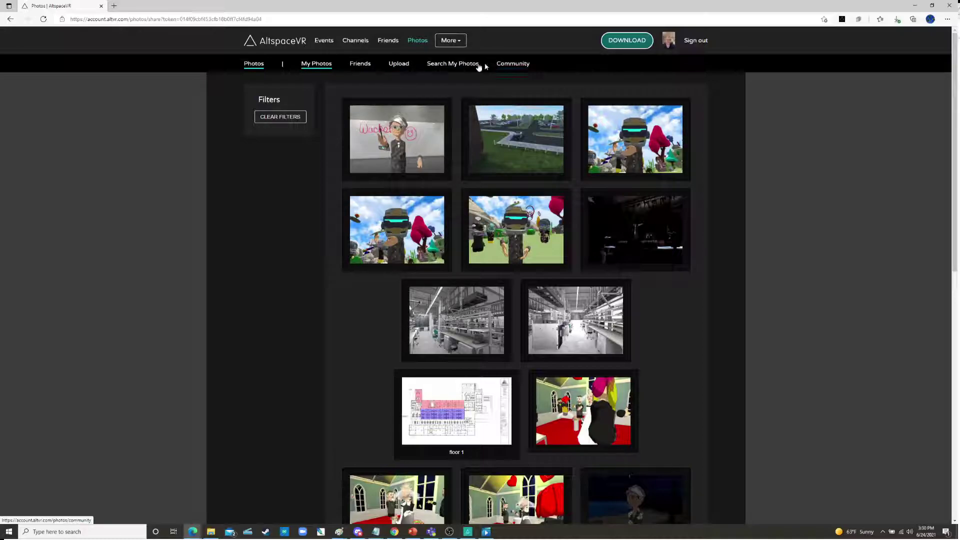
Start a new photo upload and choose 2FLOOR.jpg from the Wacker folder as its image
click(402, 65)
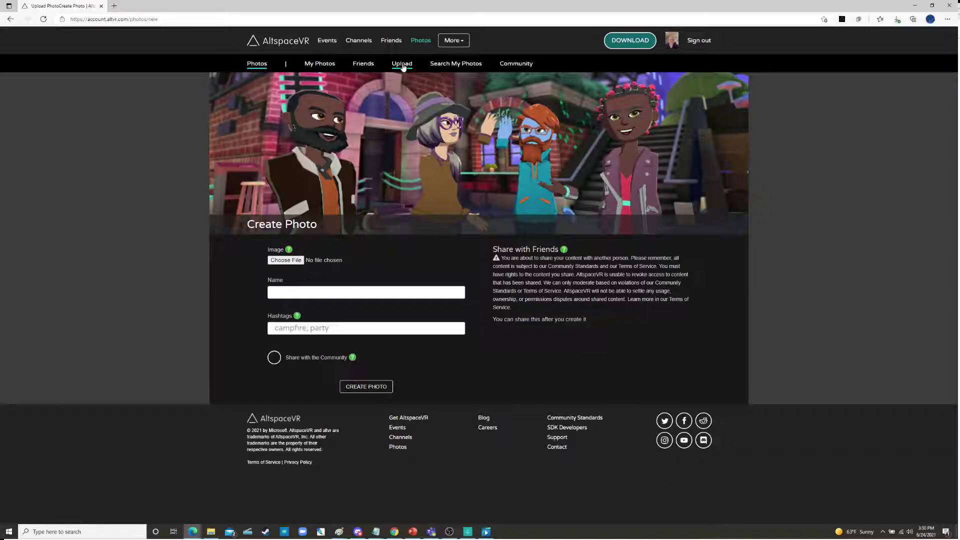
click(293, 261)
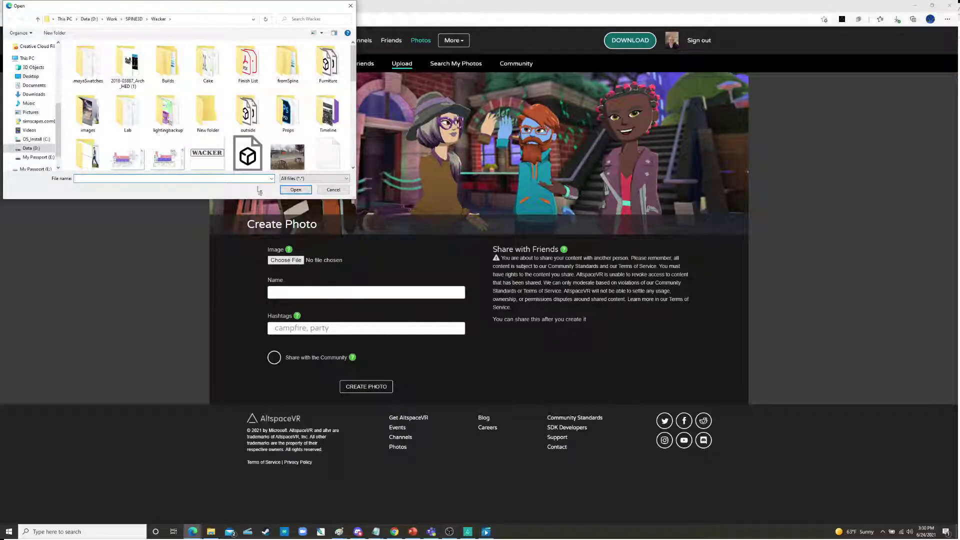
click(200, 156)
click(168, 154)
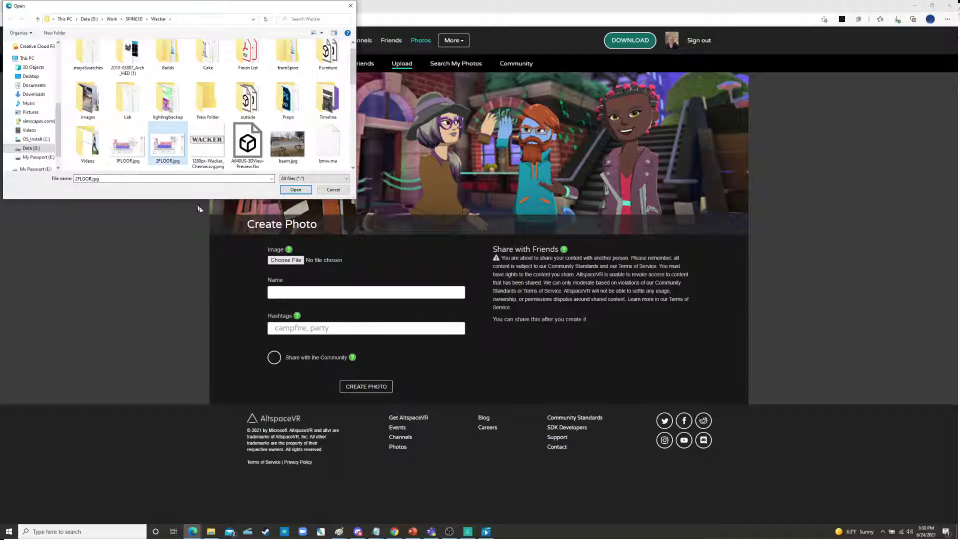
click(296, 190)
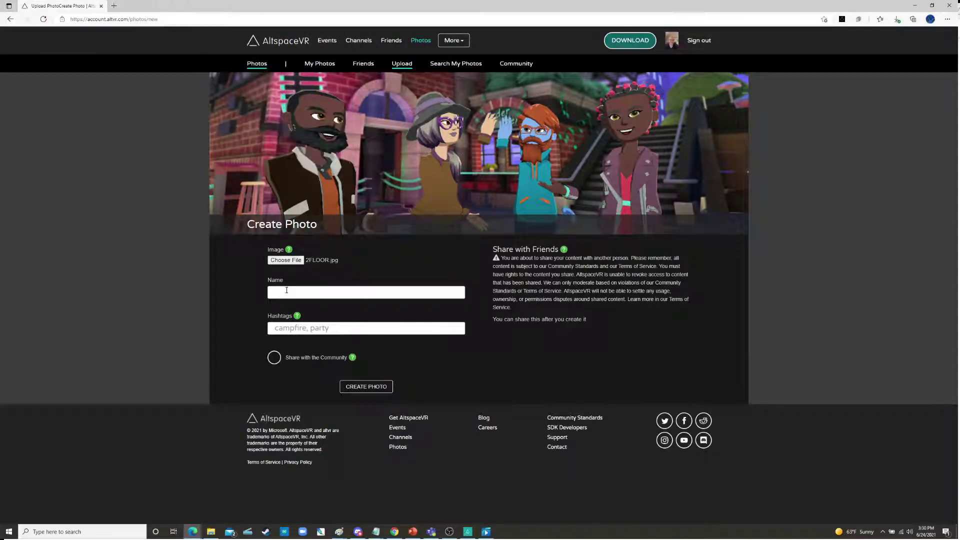
Name the new photo floorplan2 and create it
click(286, 291)
text(floorplan2)
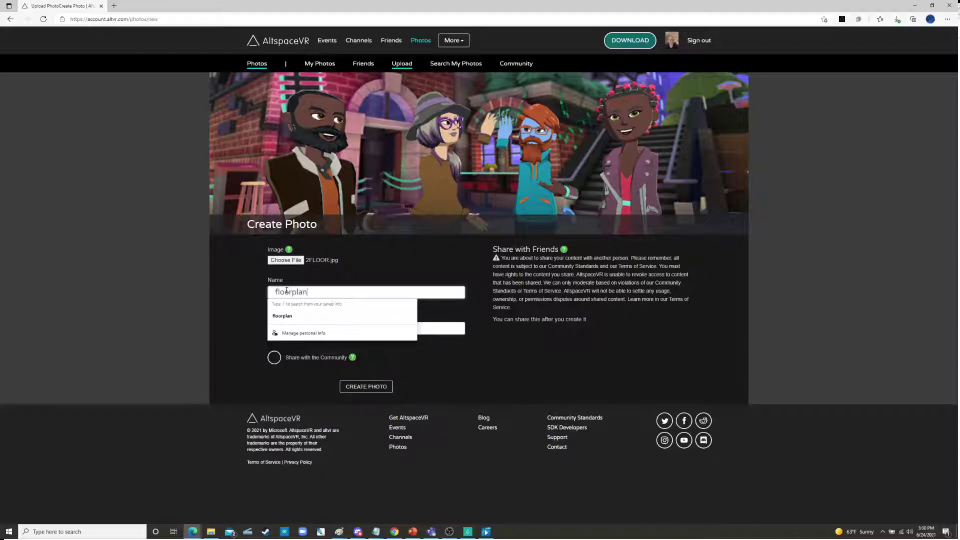
click(355, 385)
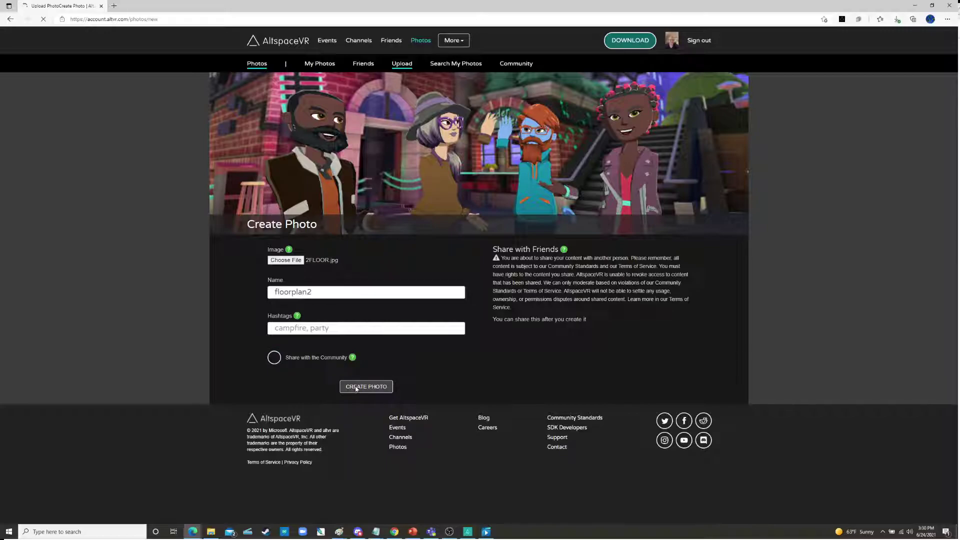
Switch to the AltspaceVR desktop app and turn off edit mode near the black wall screen
click(470, 536)
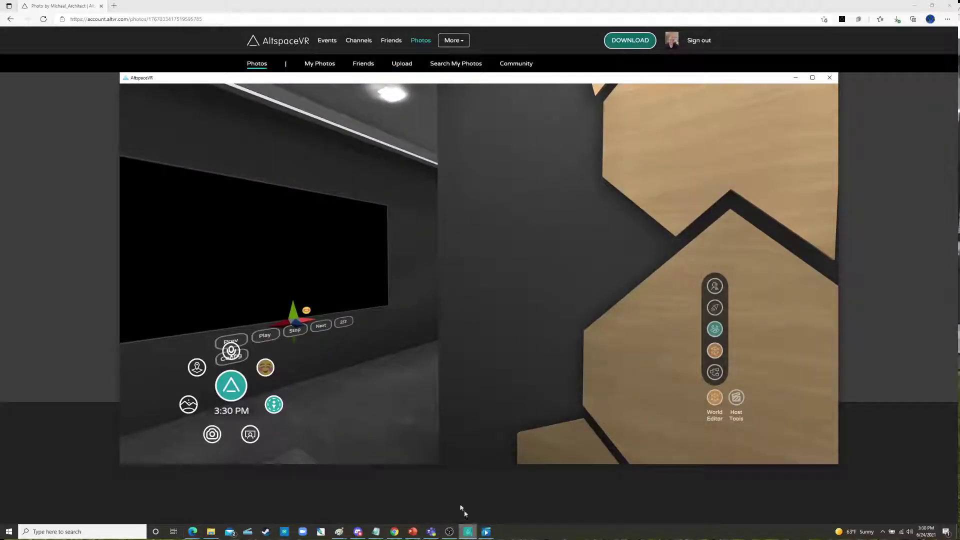
drag(505, 318, 393, 289)
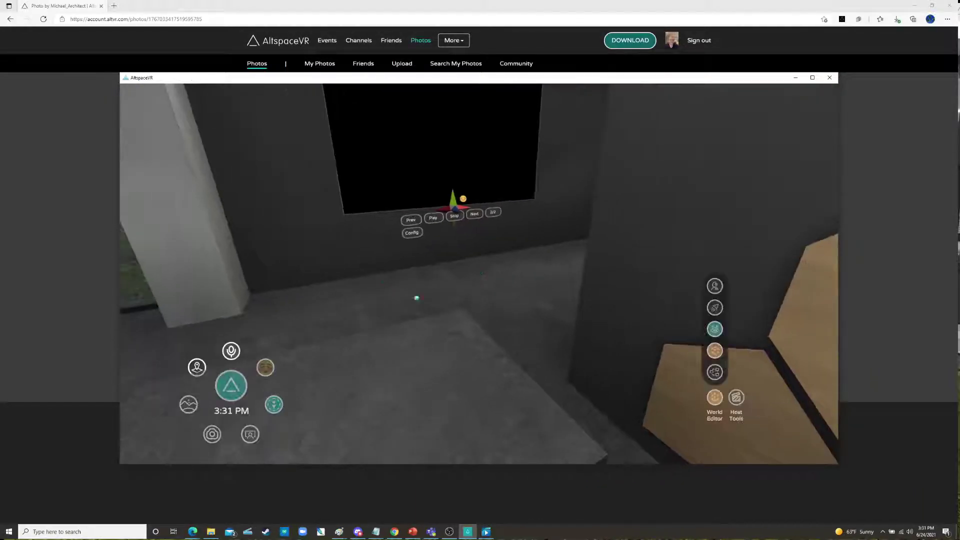
click(714, 351)
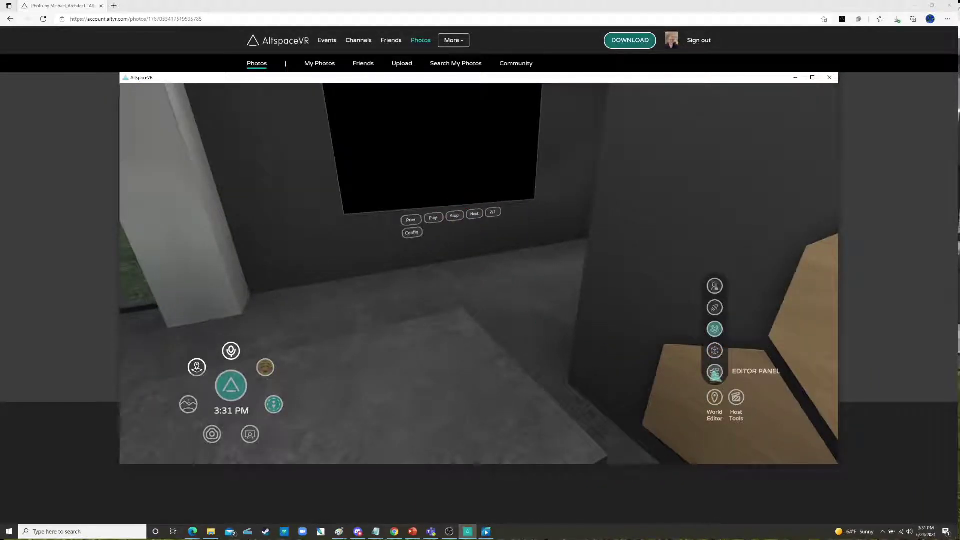
Walk through the building to the blank wall beside the glass-walled meeting room
drag(576, 314, 480, 274)
key(Up)
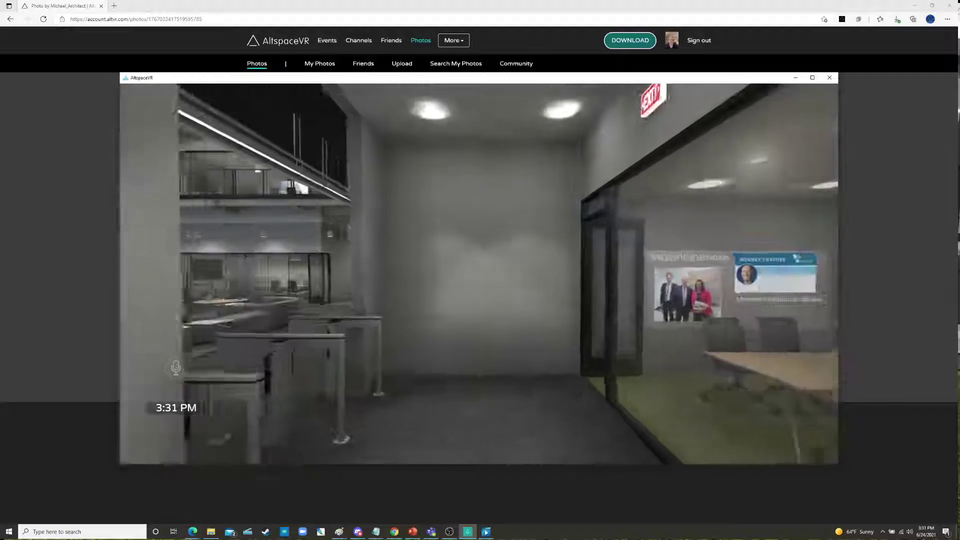
key(Up)
key(Down)
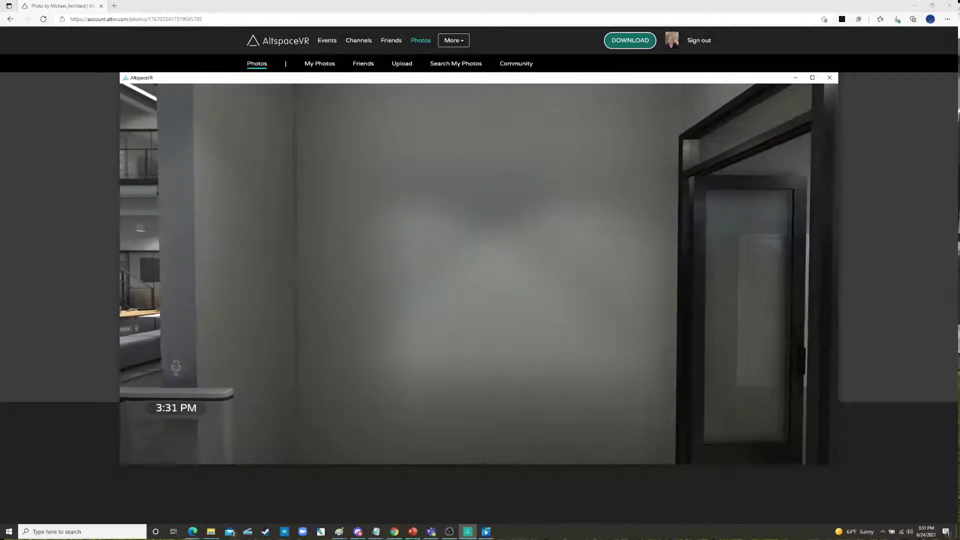
key(Up)
key(Down)
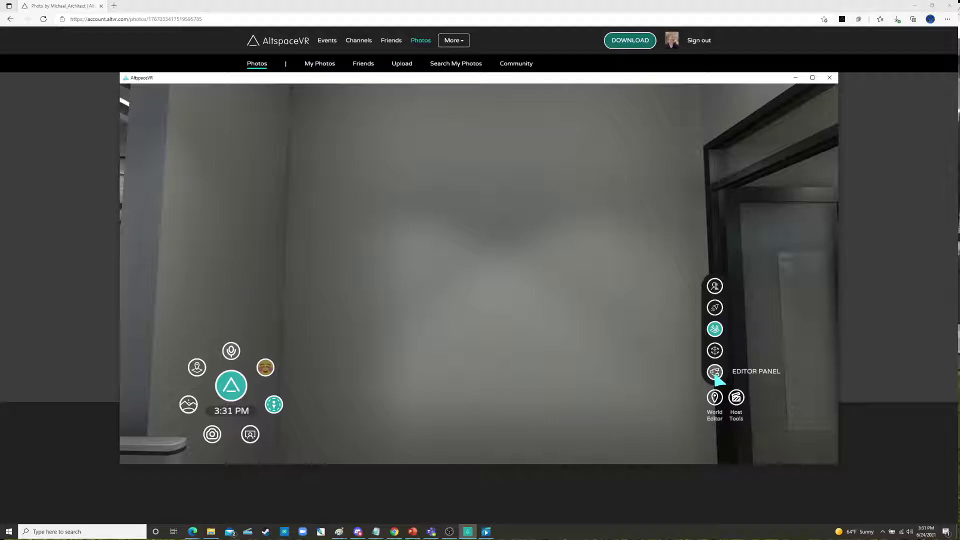
Open the World Editor and show the account's own photos as objects to create
click(715, 373)
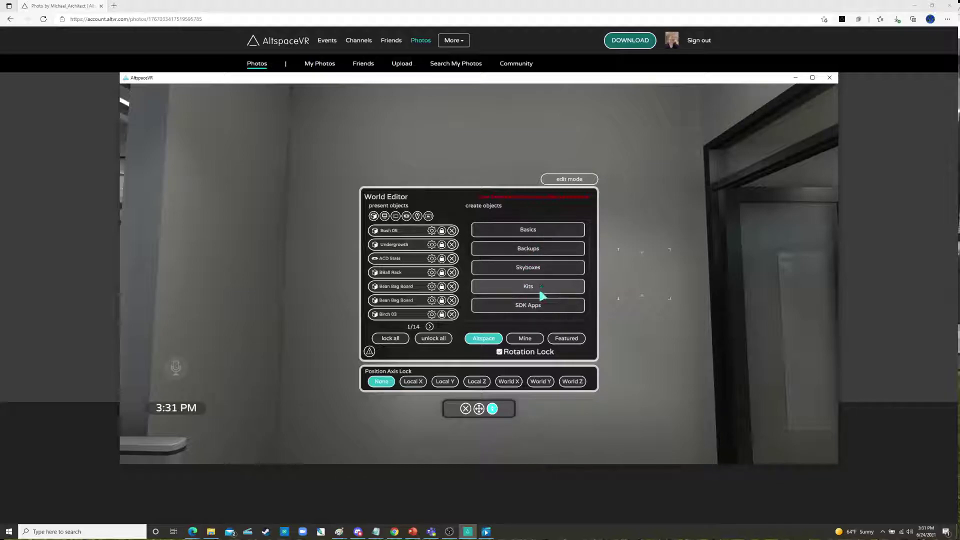
click(525, 339)
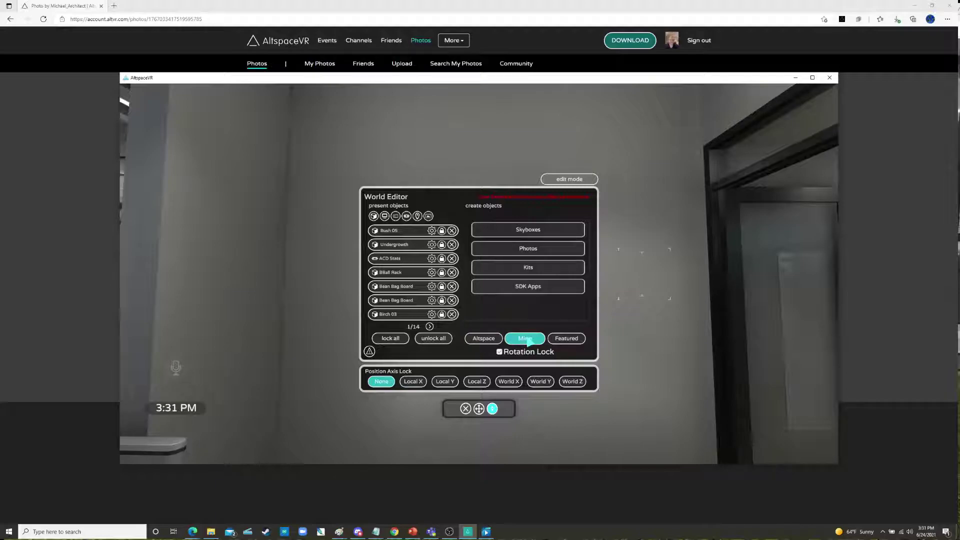
click(534, 251)
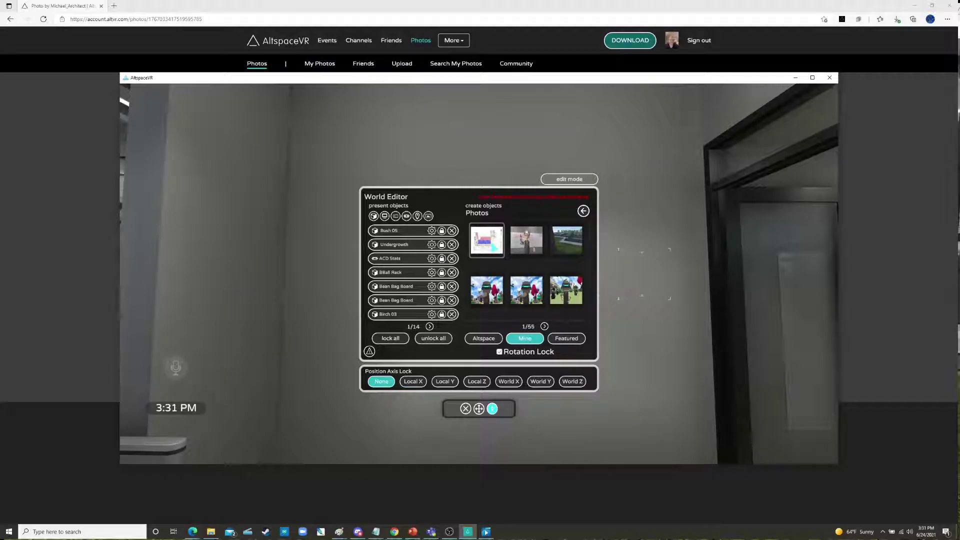
Switch to the browser, start another photo upload and choose 2.png from the Slides folder inside Wacker's Timeline folder
click(419, 44)
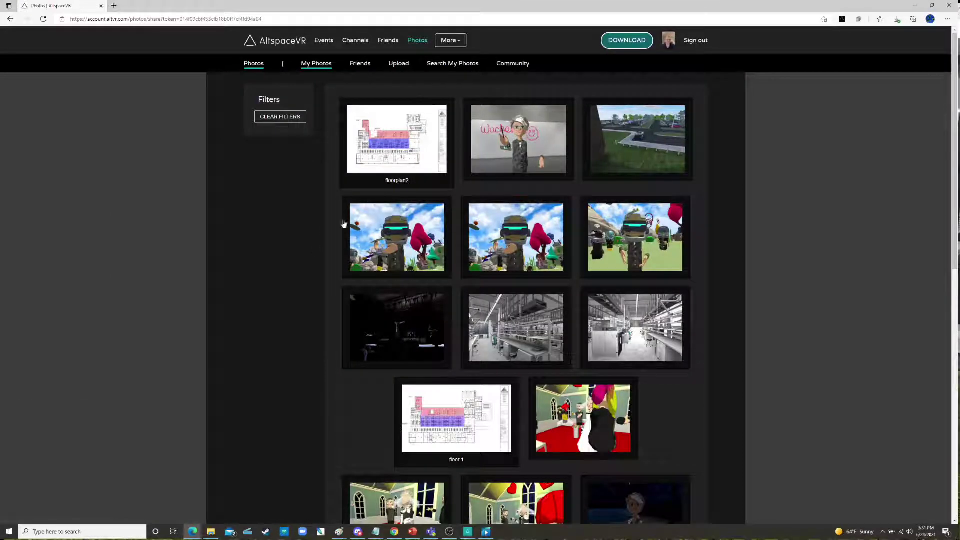
click(398, 64)
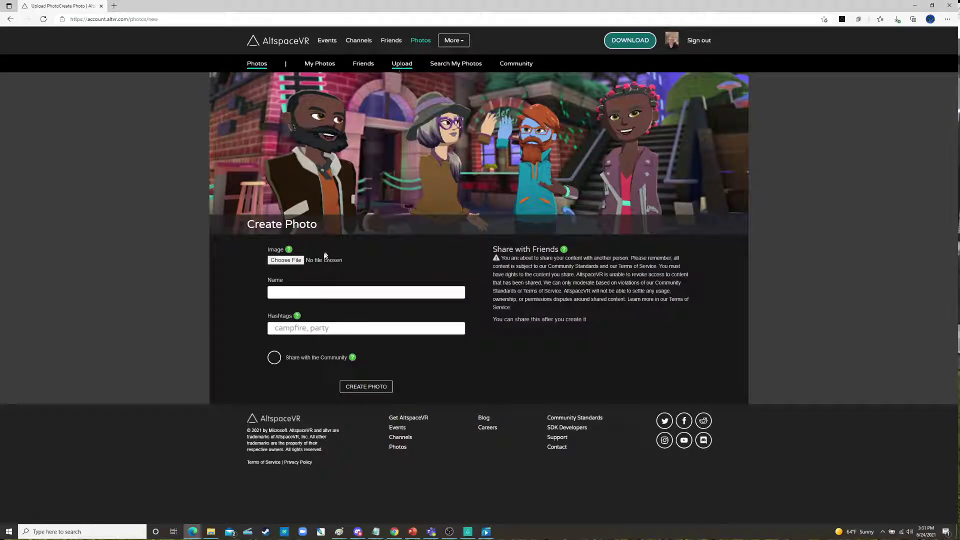
click(292, 263)
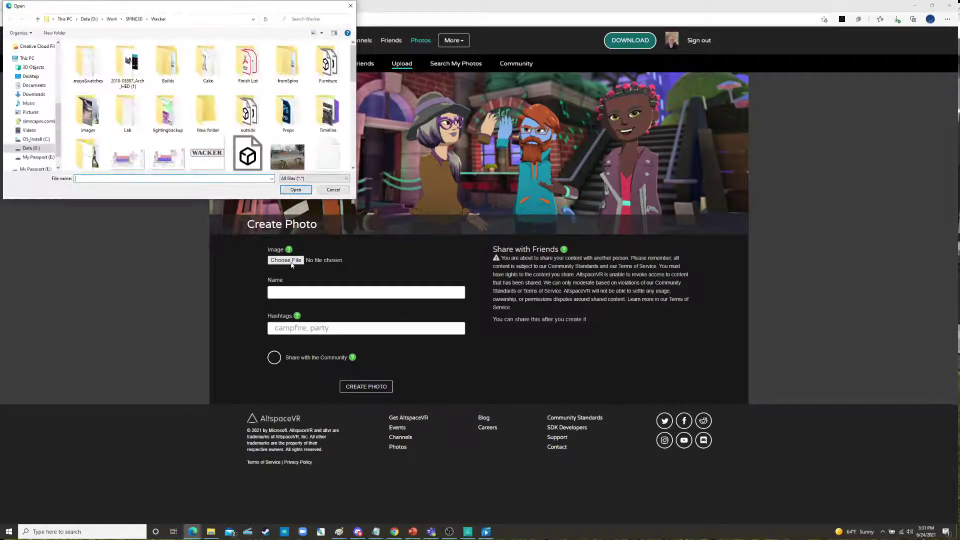
scroll(218, 135, down, 1)
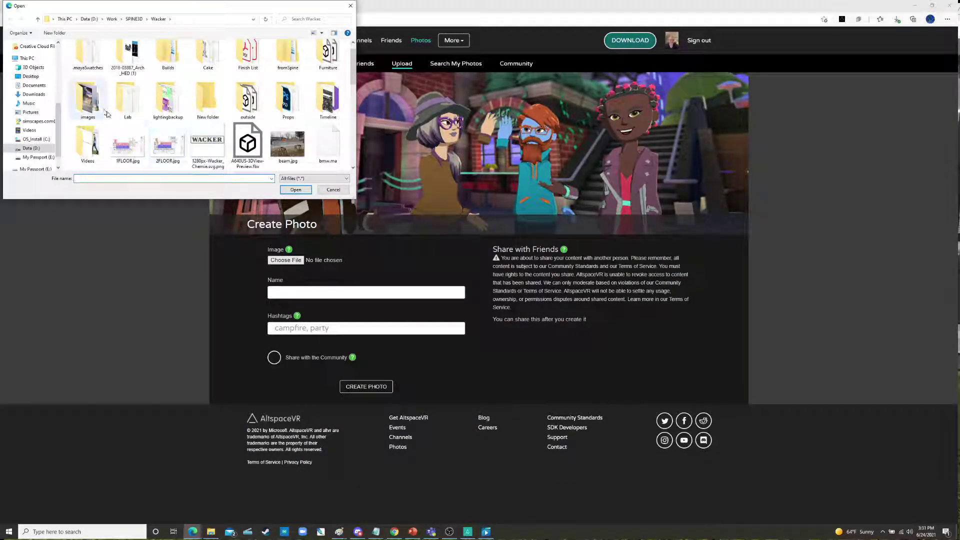
double_click(85, 104)
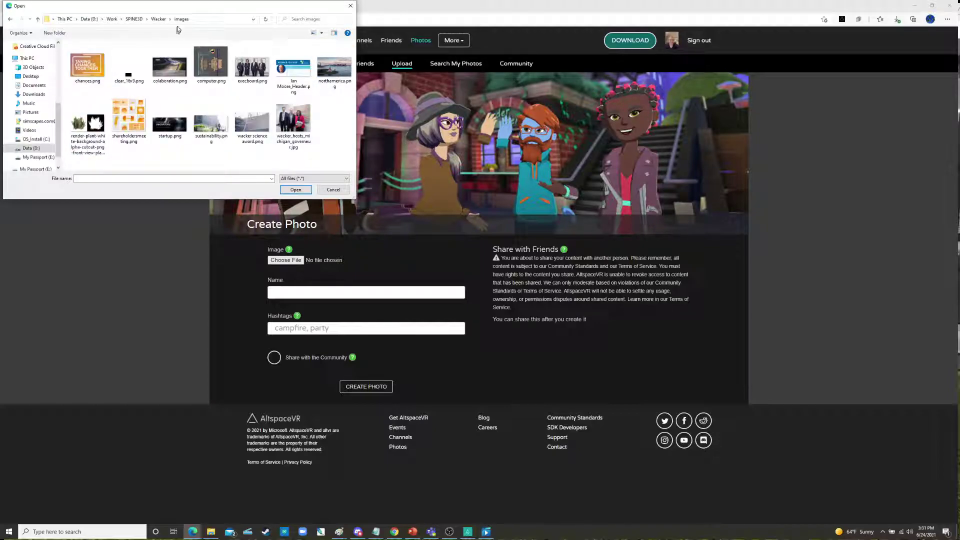
click(158, 19)
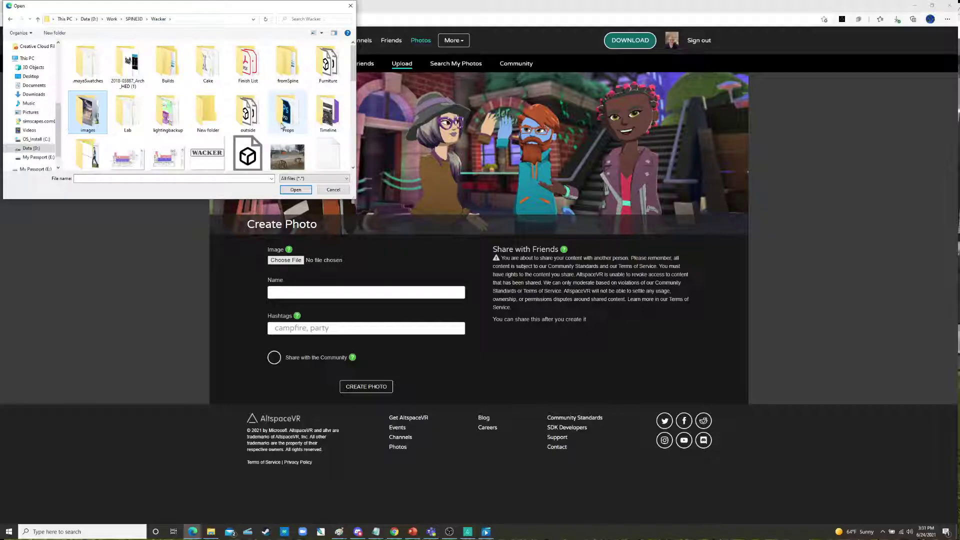
double_click(338, 110)
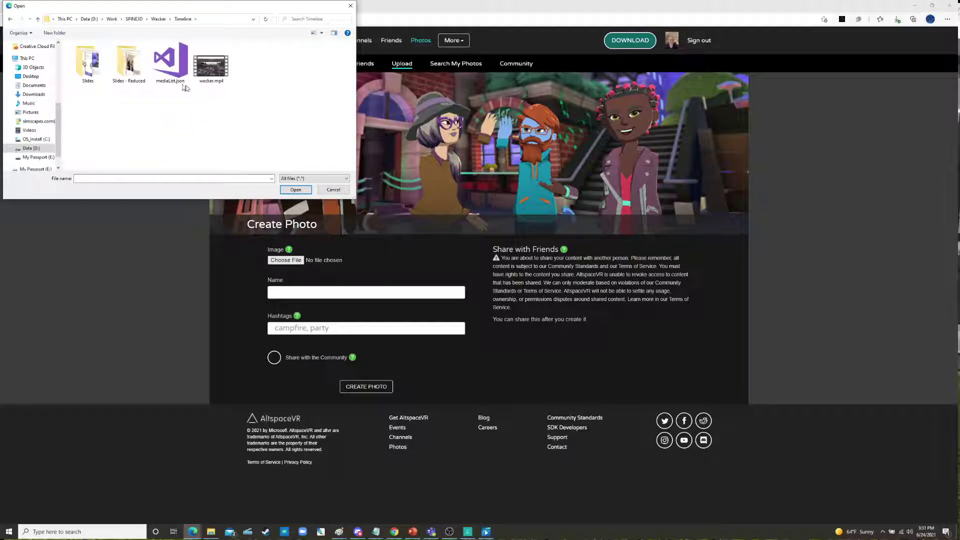
double_click(89, 64)
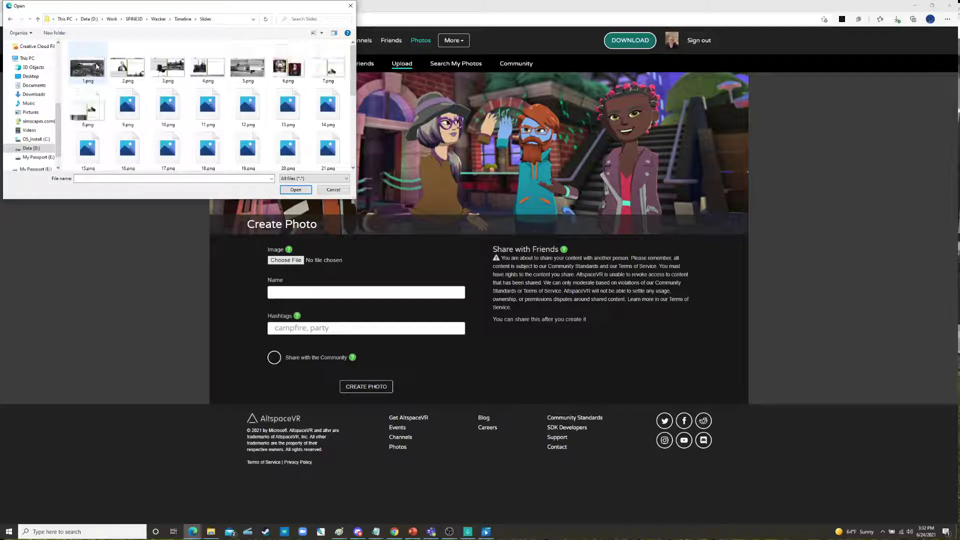
click(128, 68)
click(295, 189)
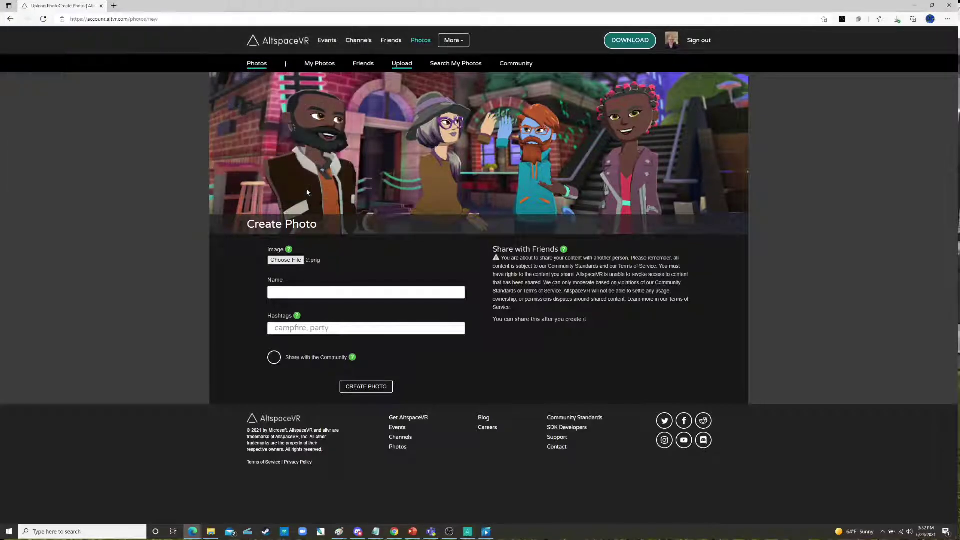
Name the second uploaded photo slide 2 and create it
click(297, 294)
text(slide 2)
click(390, 388)
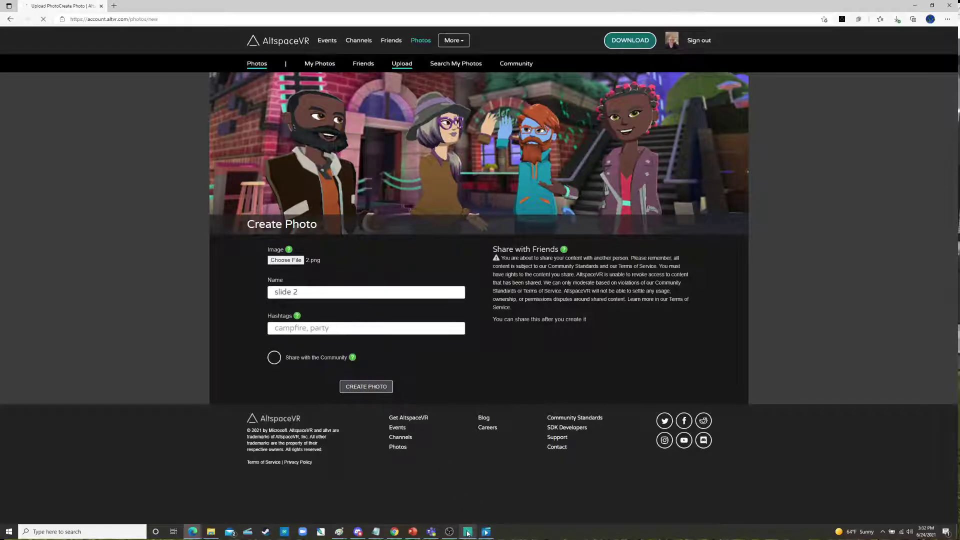
Switch back to the AltspaceVR app and reload the account's own photo list in the World Editor
mouse_move(467, 533)
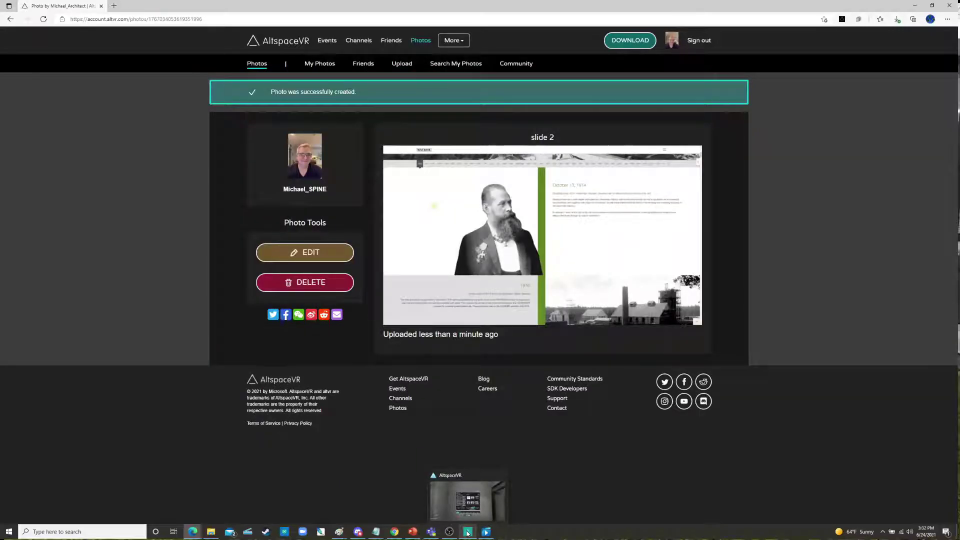
click(468, 533)
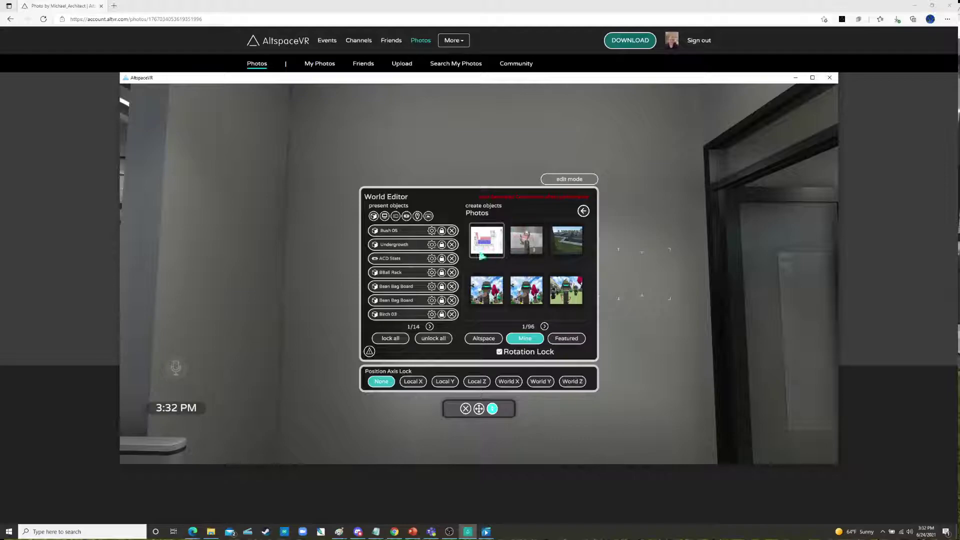
click(484, 340)
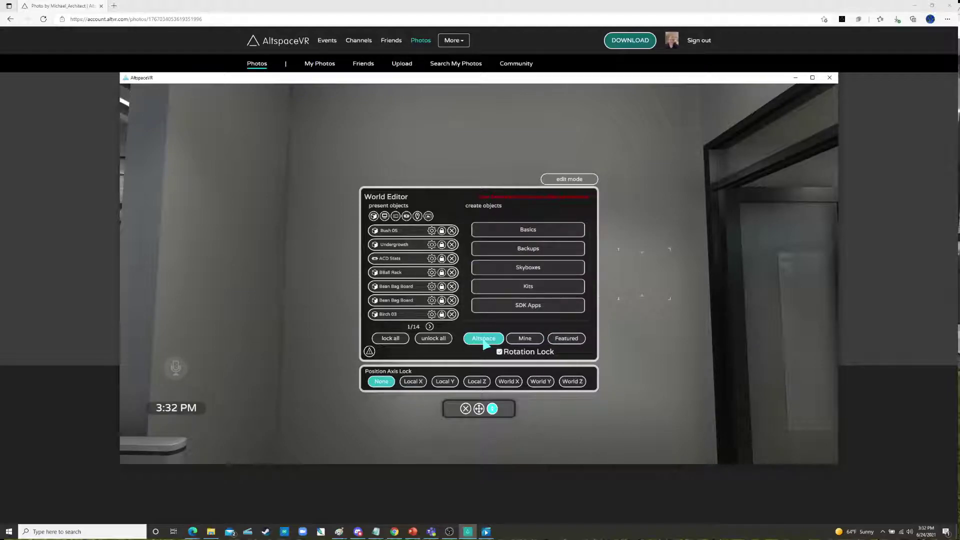
click(525, 339)
click(535, 253)
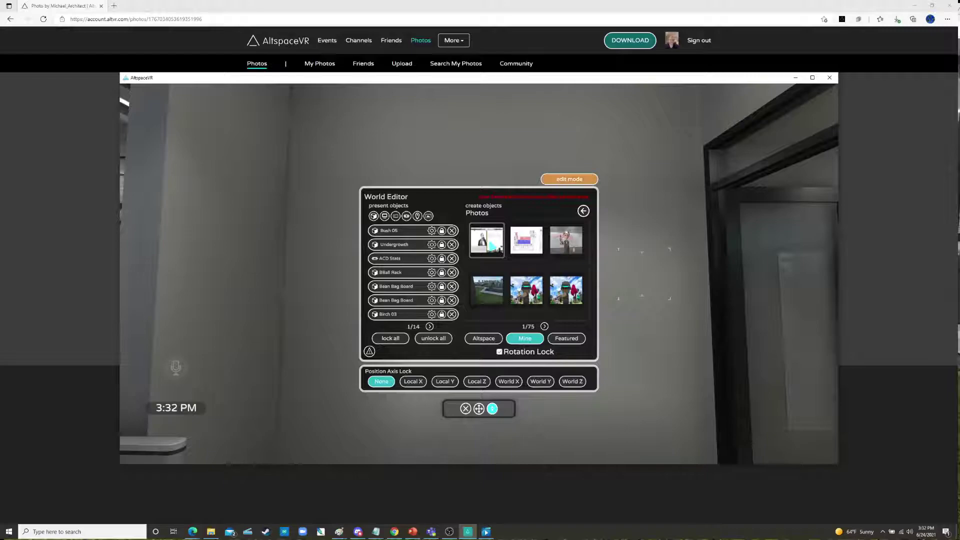
Place the first photo from the account's own list in the room and rotate it to line up with the grey wall
click(491, 245)
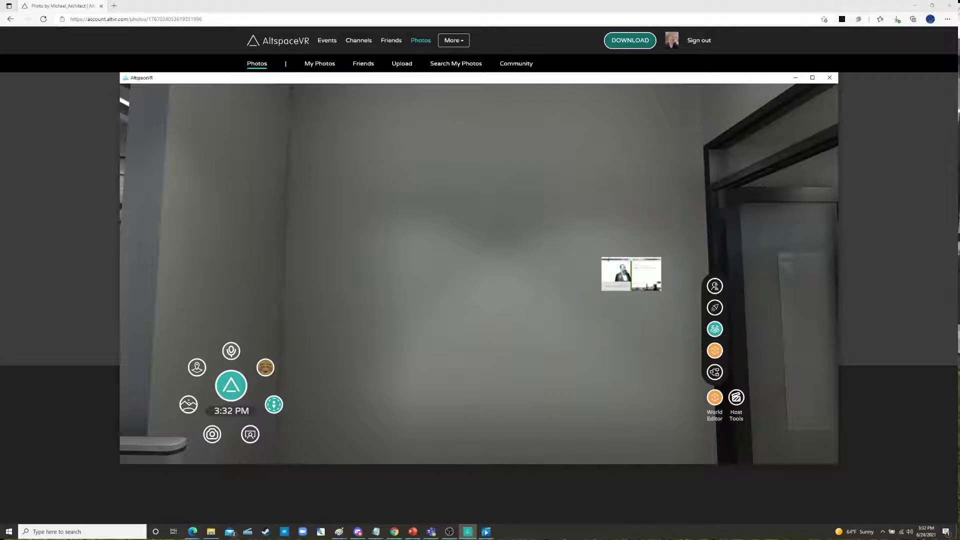
click(613, 272)
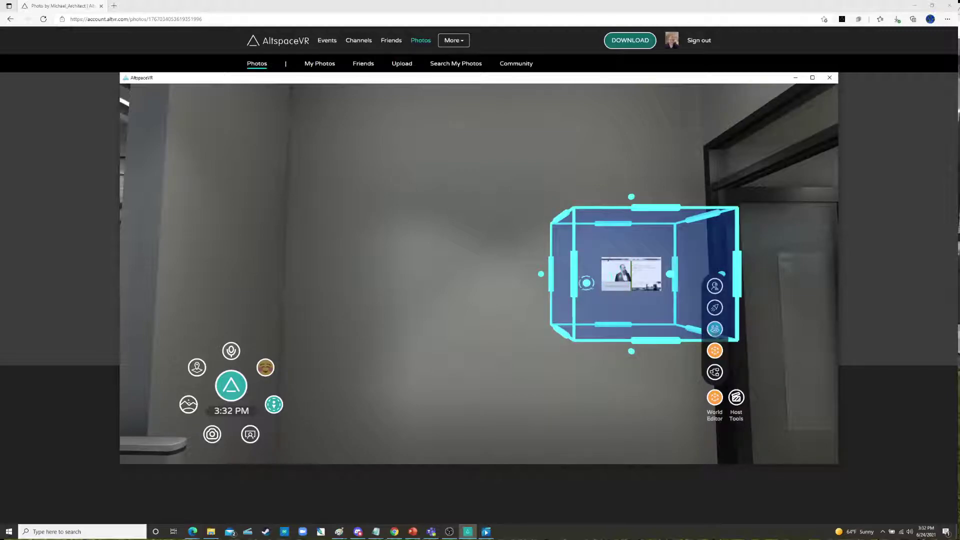
key(d)
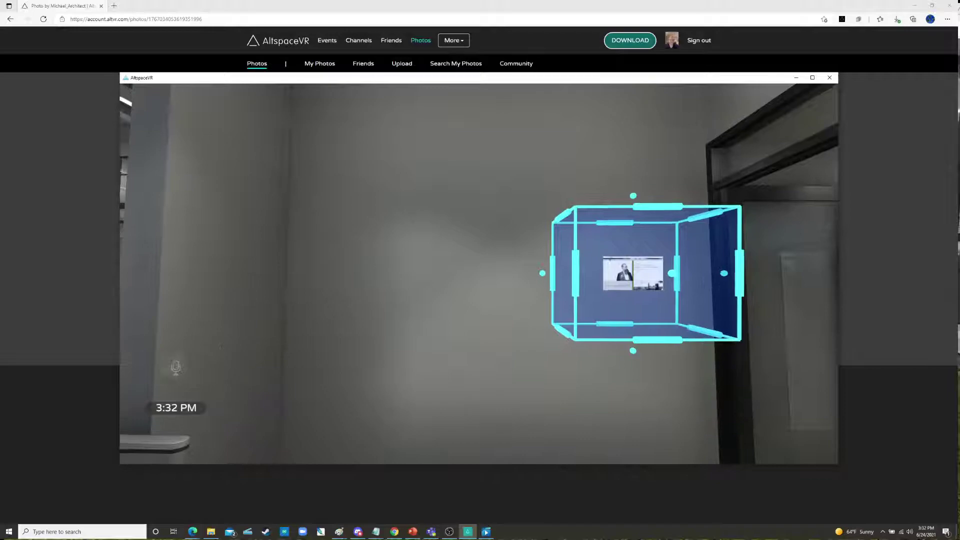
key(a)
key(s)
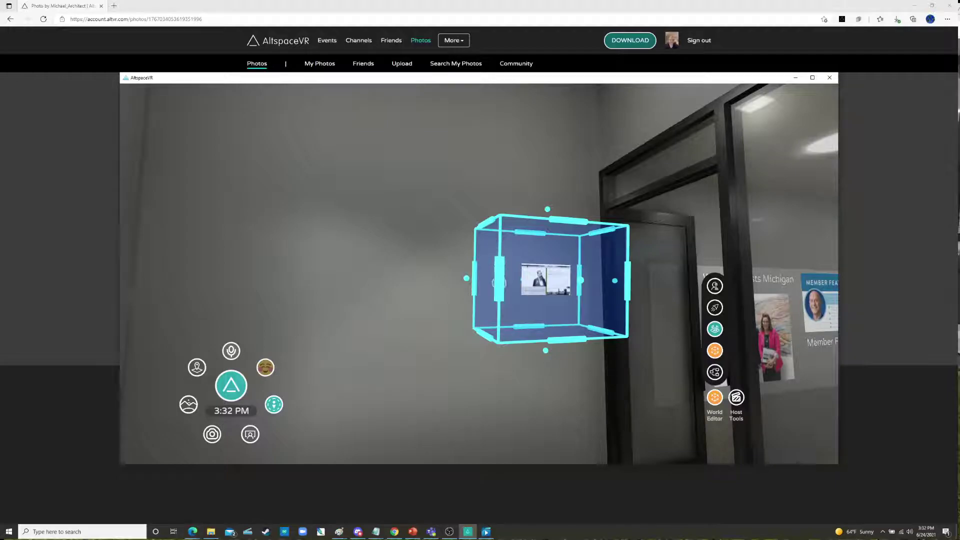
drag(499, 278, 587, 280)
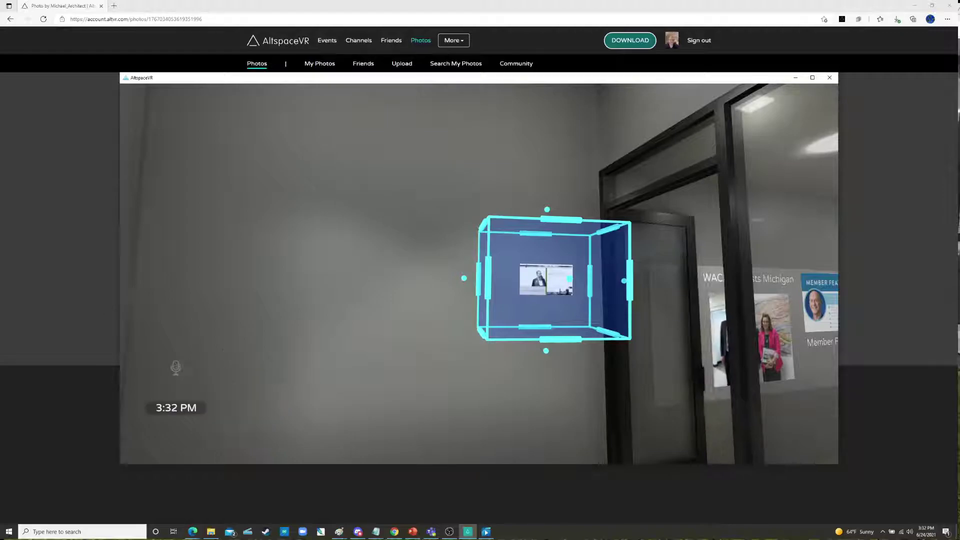
Carry the placed slide photo toward the grey wall beside the glass door and adjust how far away it sits
key(d)
key(w)
drag(470, 274, 477, 272)
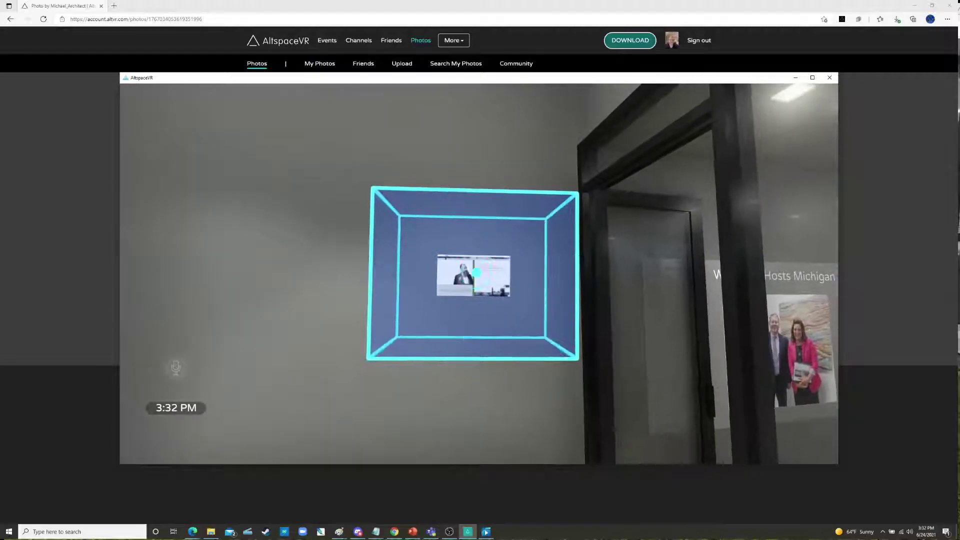
key(w)
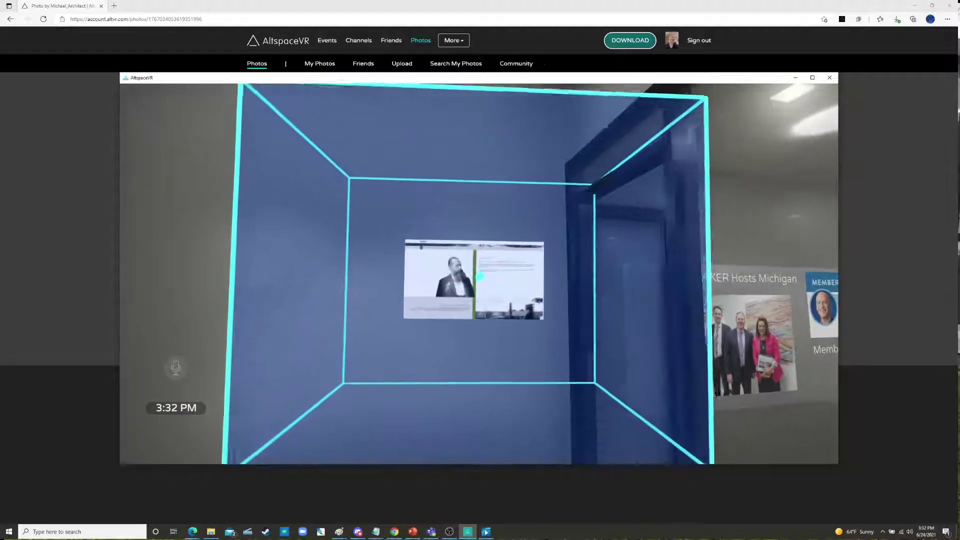
scroll(479, 276, down, 3)
scroll(479, 276, up, 5)
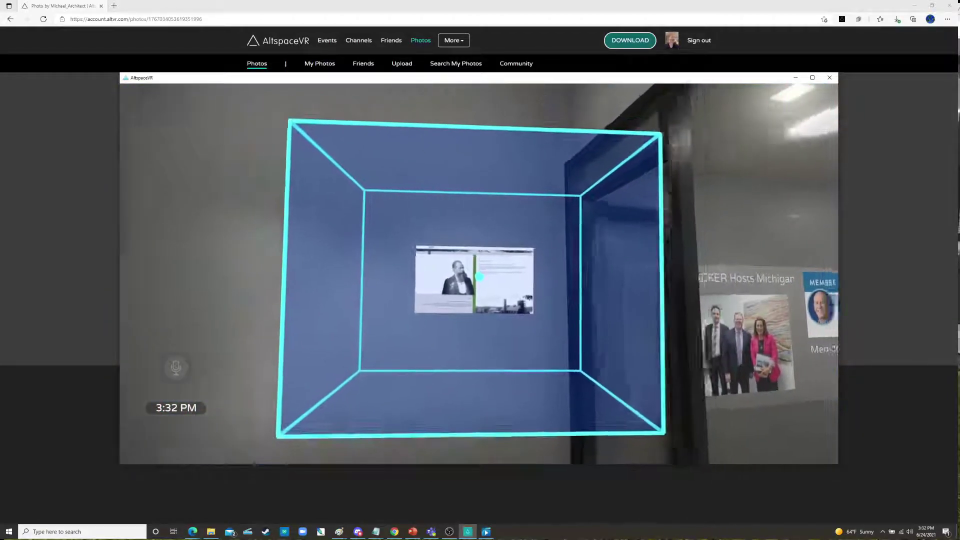
drag(479, 276, 478, 273)
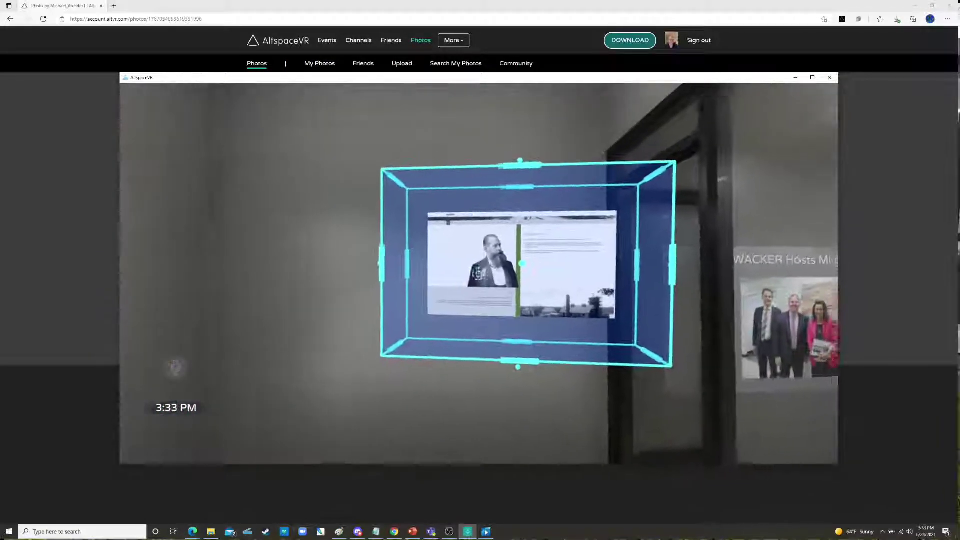
Move the slide photo along the grey wall, away from the door frame, and push it against the wall surface
key(d)
key(a)
key(d)
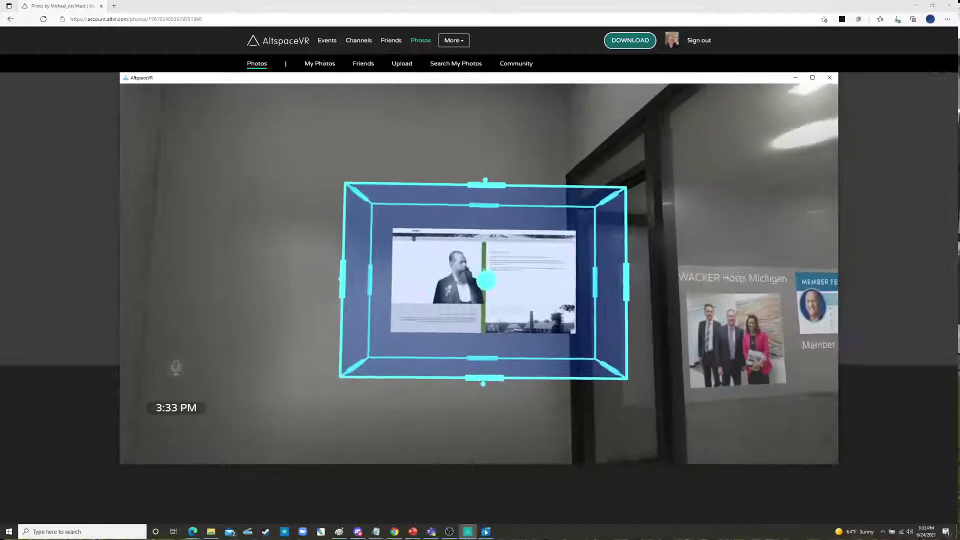
key(w)
key(s)
key(a)
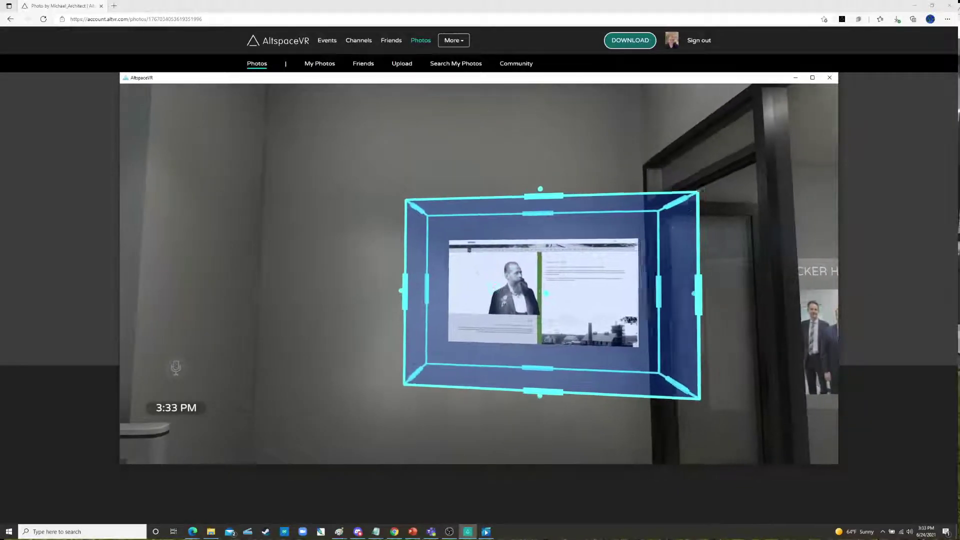
key(w)
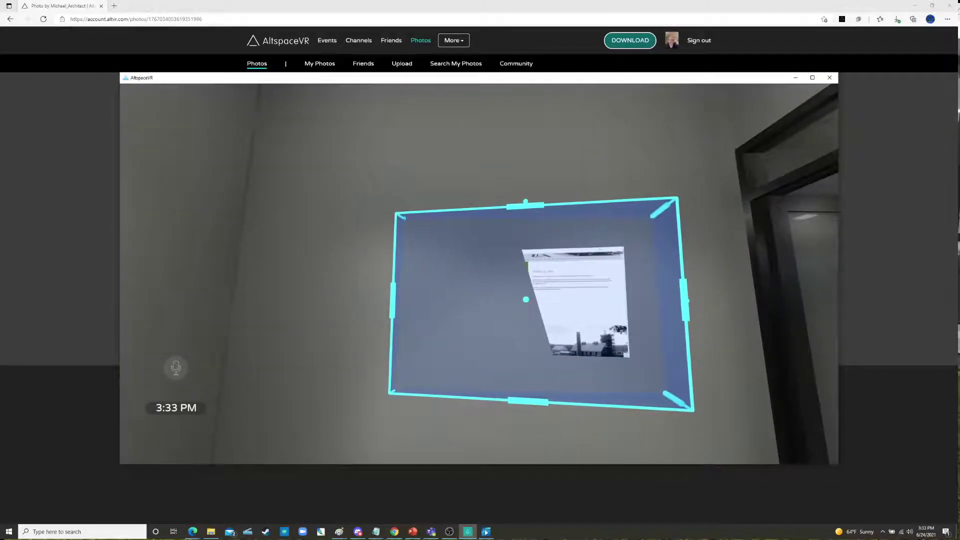
Pull the slide photo slightly forward so the whole image sits in front of the wall
key(d)
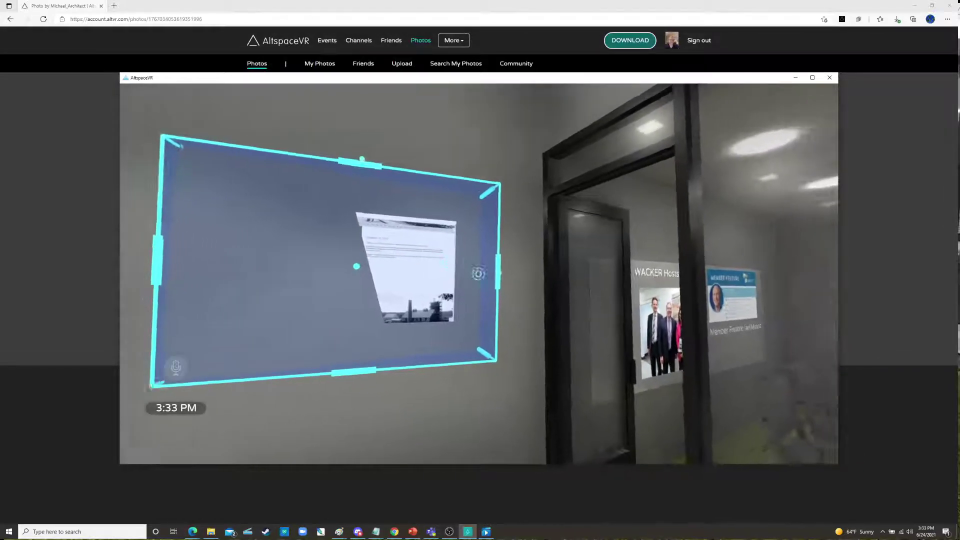
drag(478, 274, 479, 275)
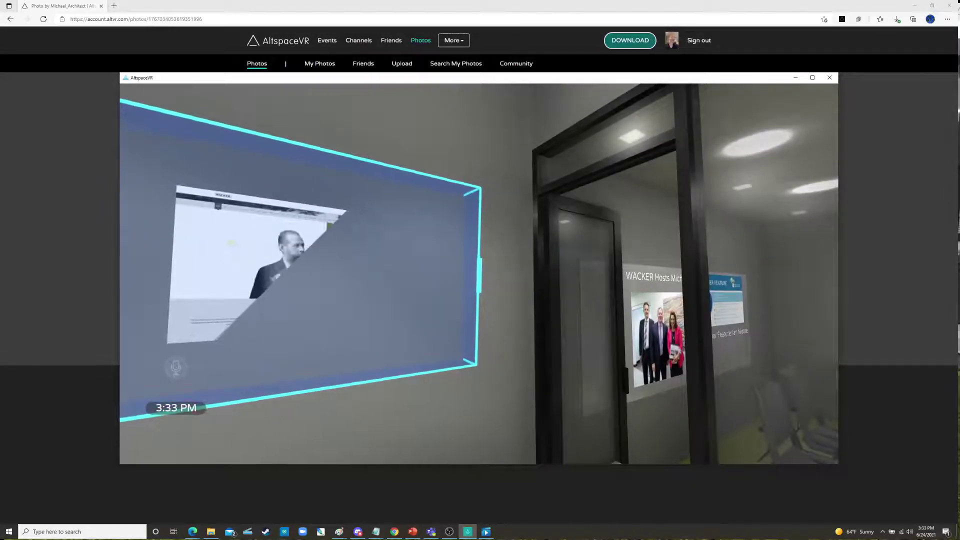
key(a)
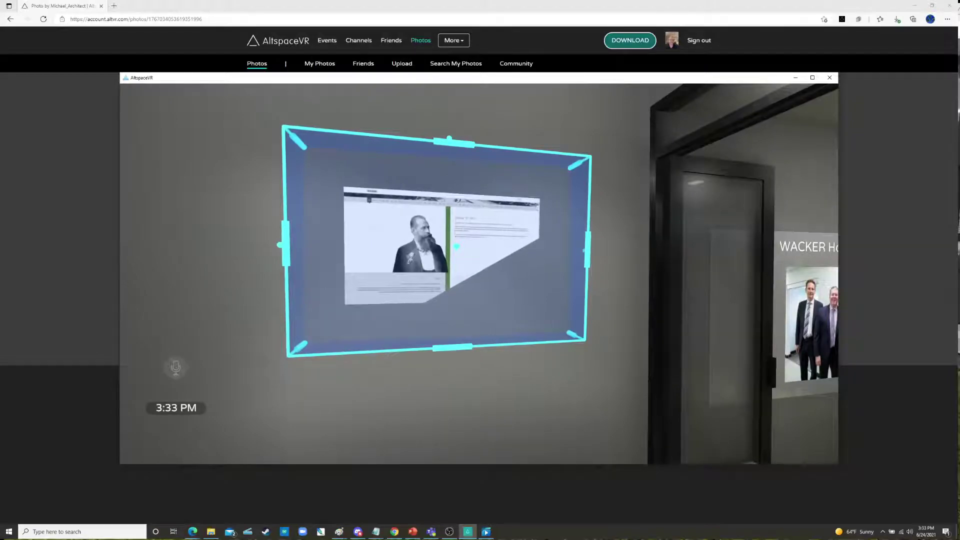
key(s)
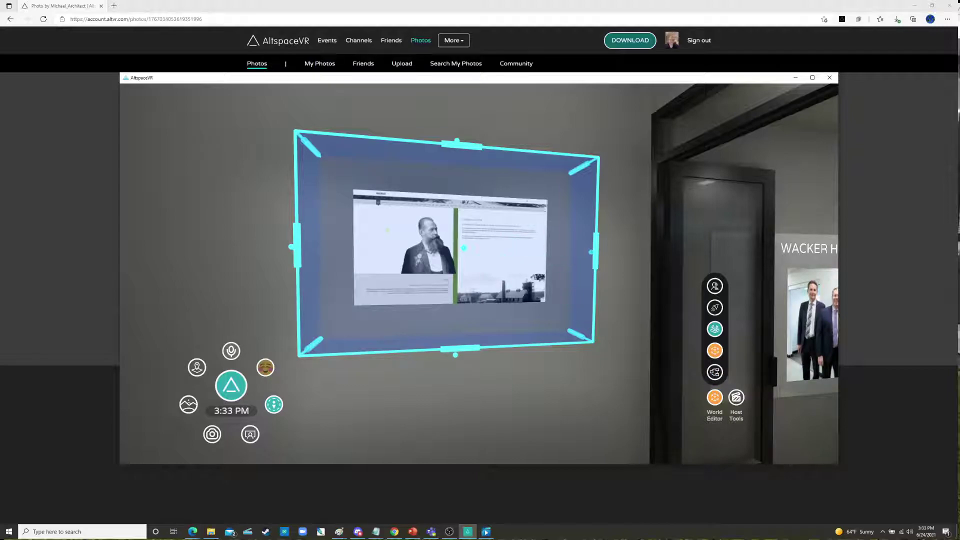
Set the selected photo's X, Y and Z rotation to 0 in its World Editor settings and close the editor
click(715, 372)
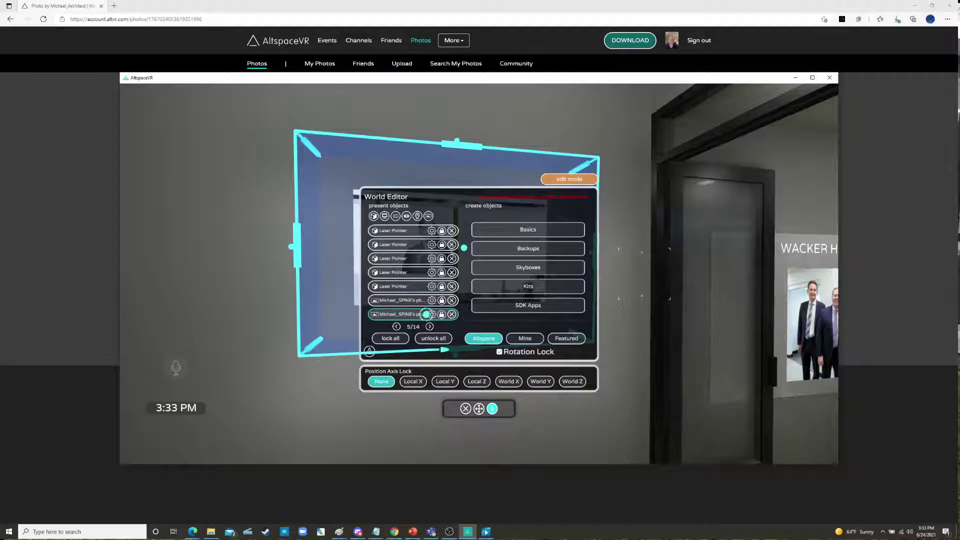
key(s)
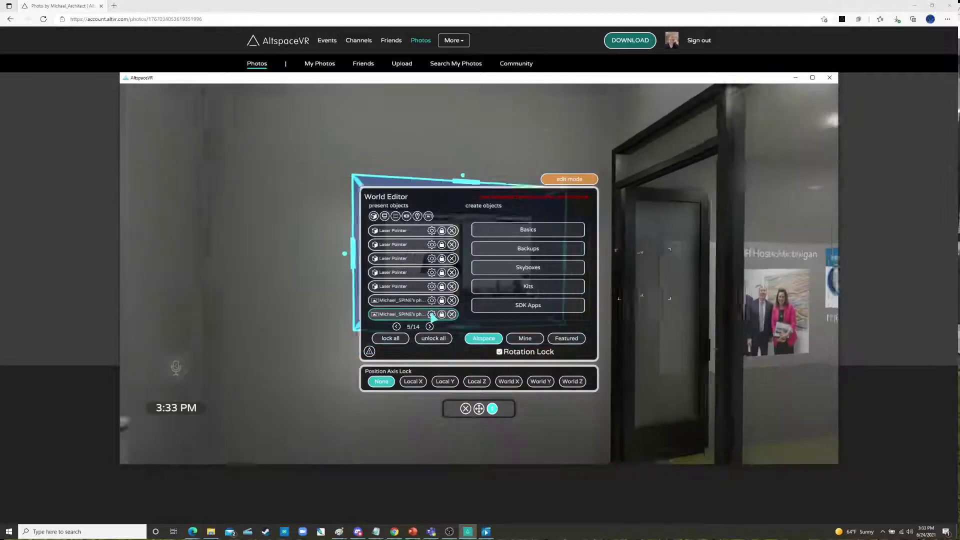
click(432, 315)
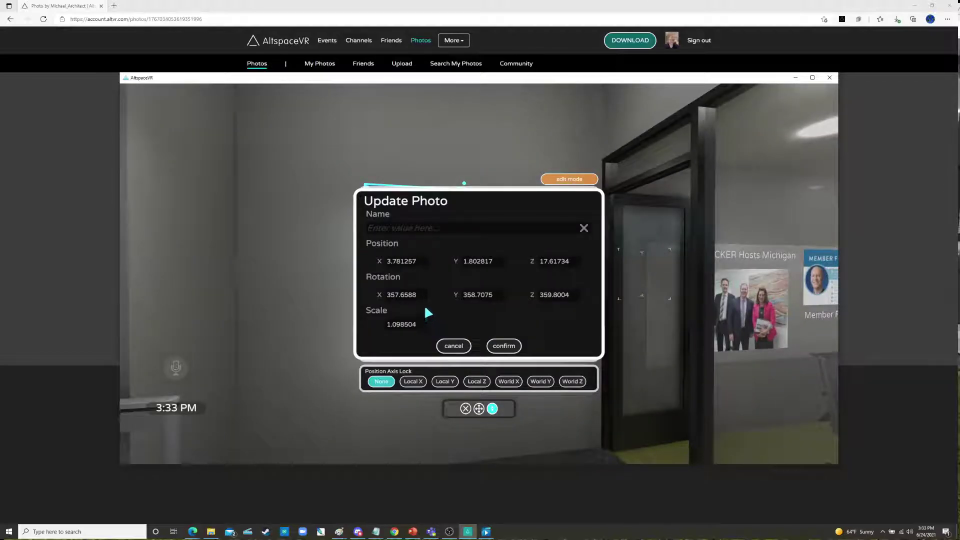
click(412, 298)
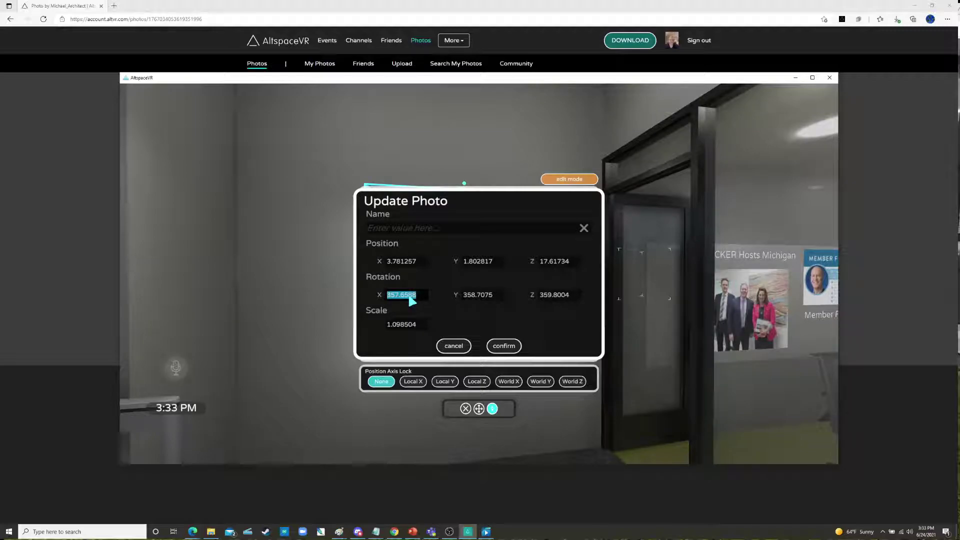
text(0985)
text(0)
click(560, 299)
text(0)
drag(672, 336, 477, 274)
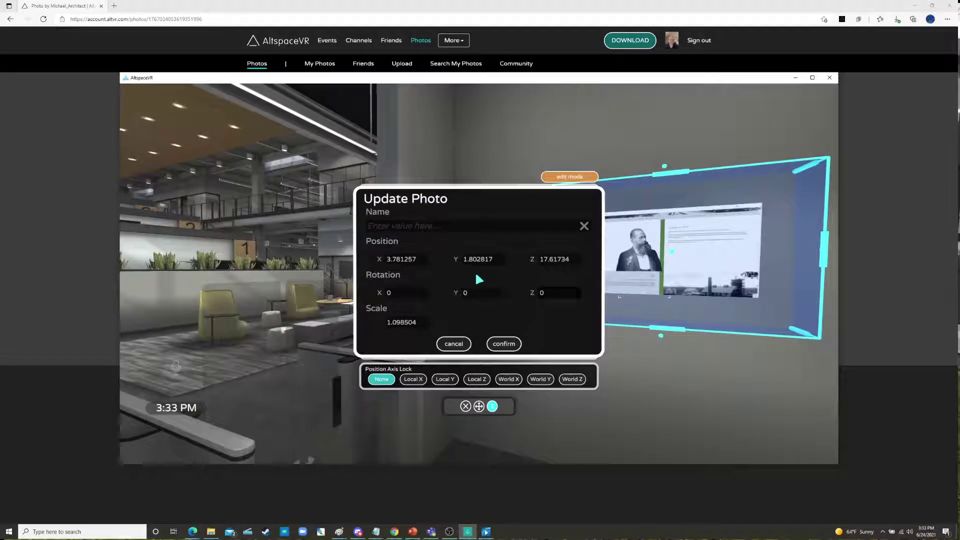
click(501, 344)
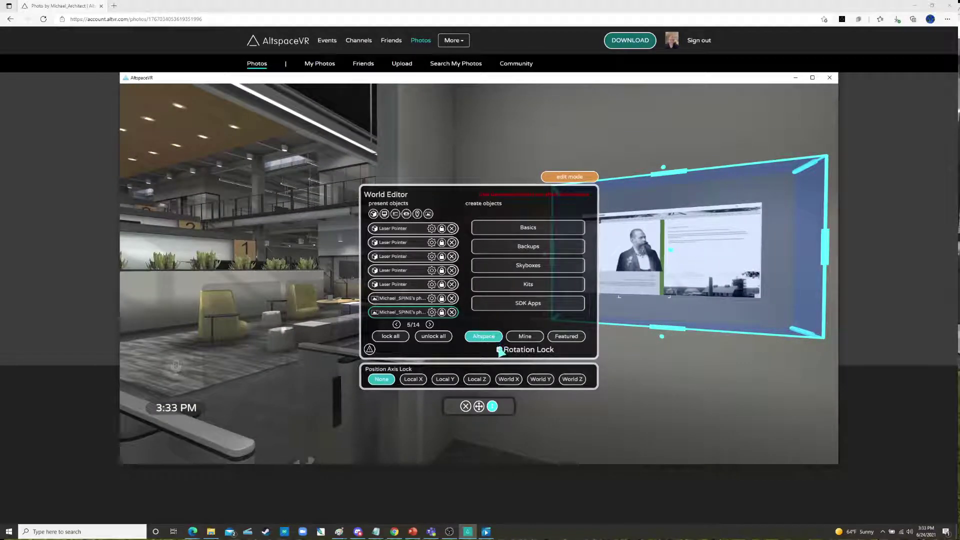
click(465, 406)
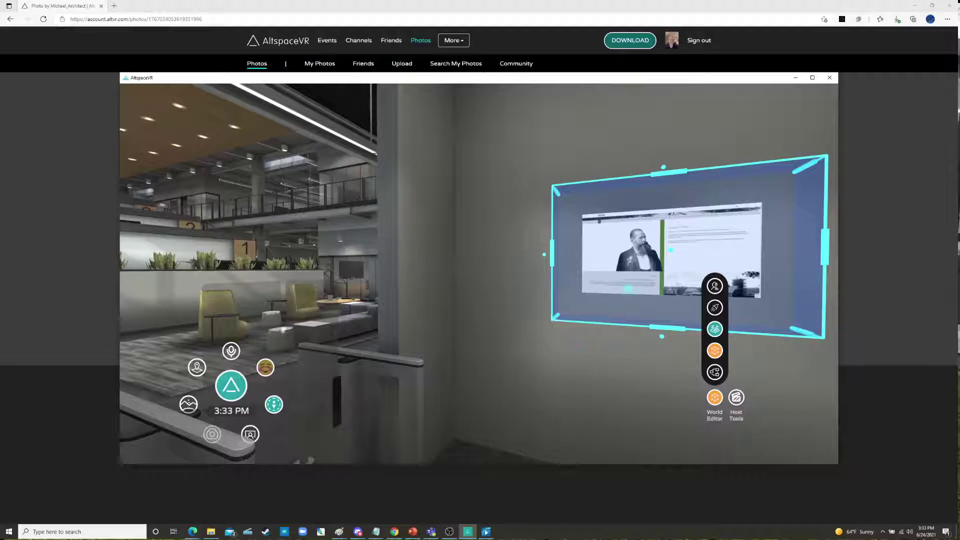
Enlarge the slide photo to fill more of the wall and turn off edit mode
key(w)
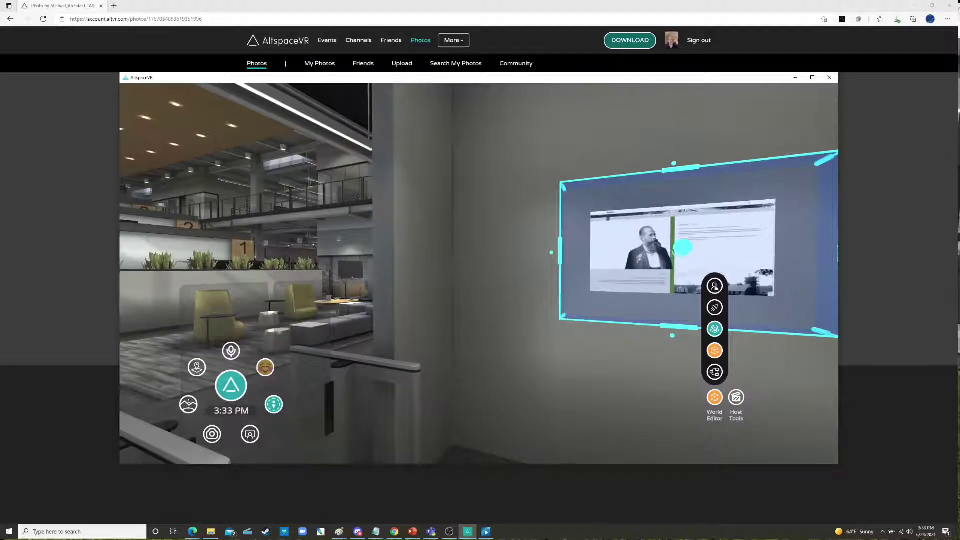
key(s)
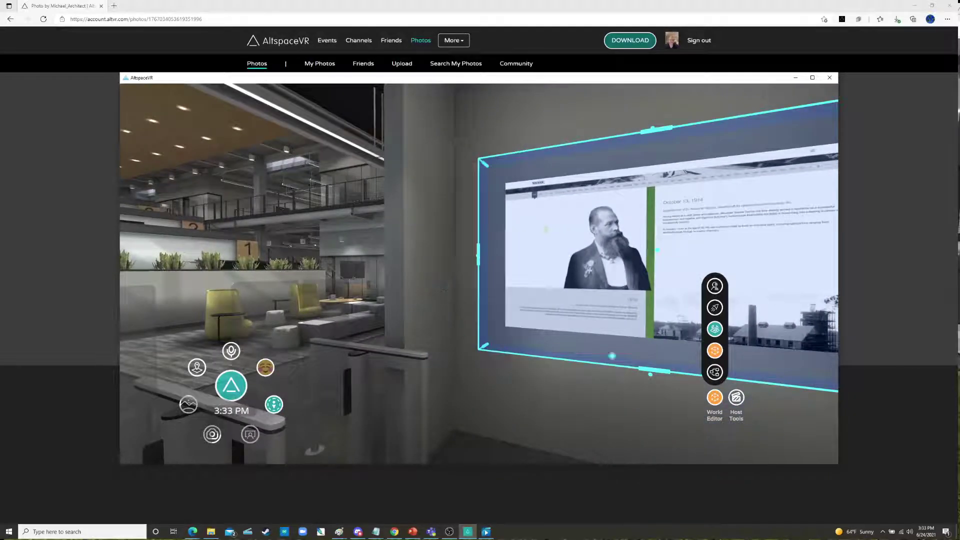
click(718, 355)
key(Escape)
Examine the mounted slide photo from several angles and distances, checking its fit on the wall and its readability
key(w)
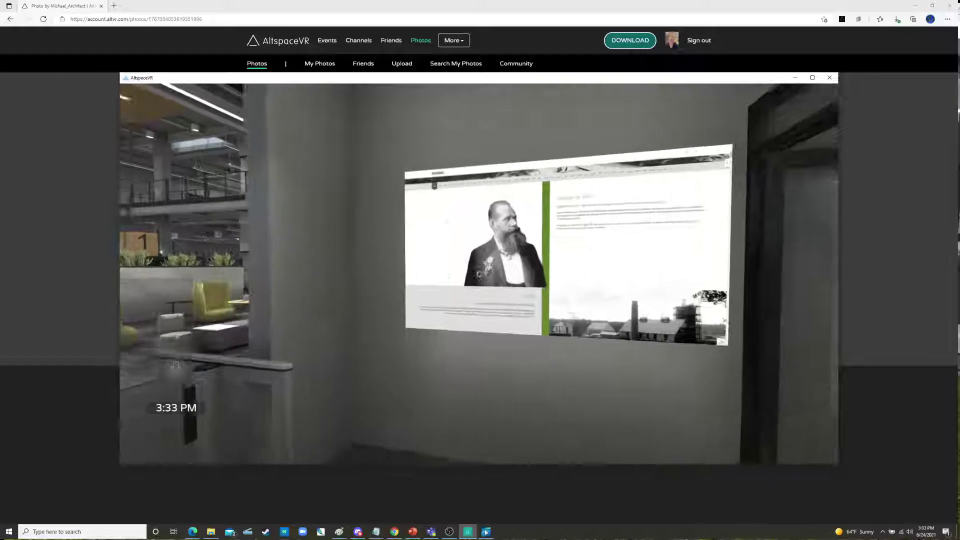
key(a)
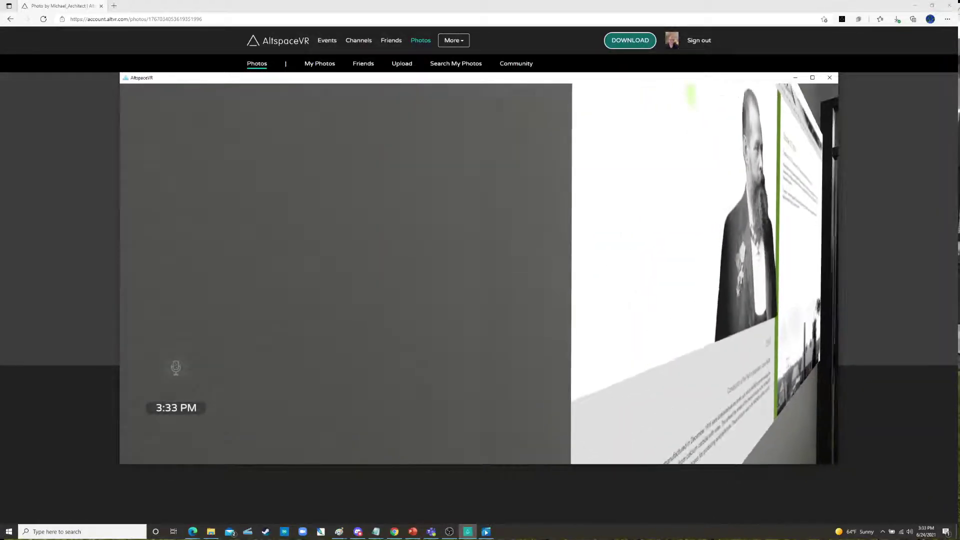
key(d)
key(s)
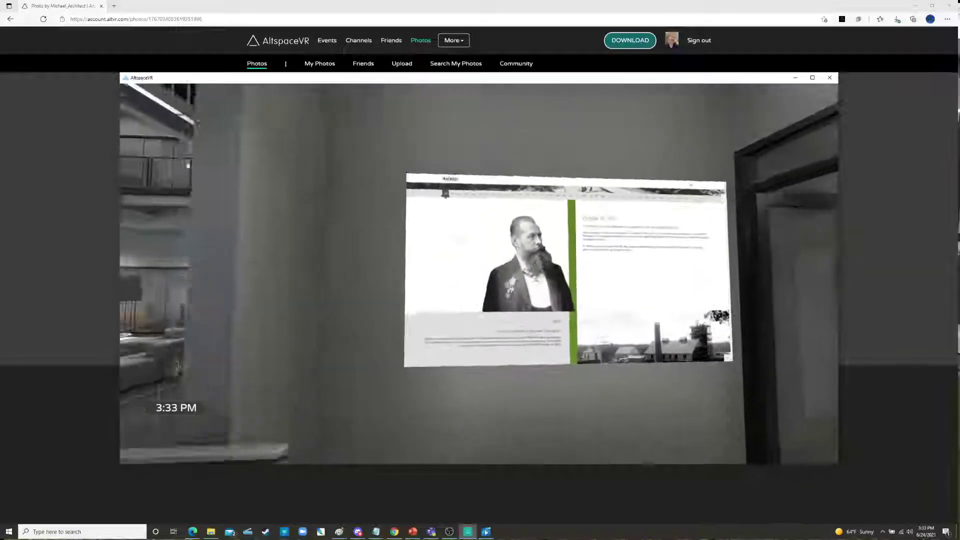
key(s)
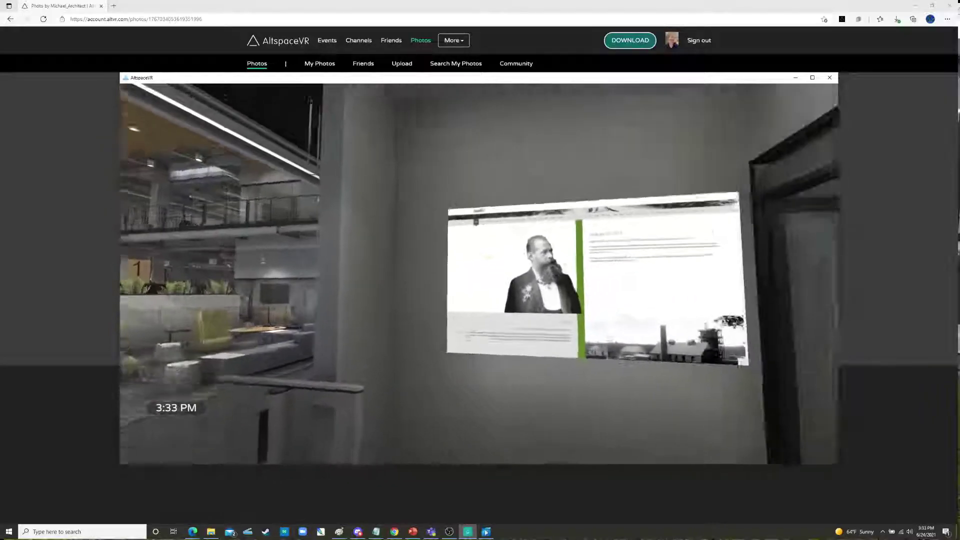
key(w)
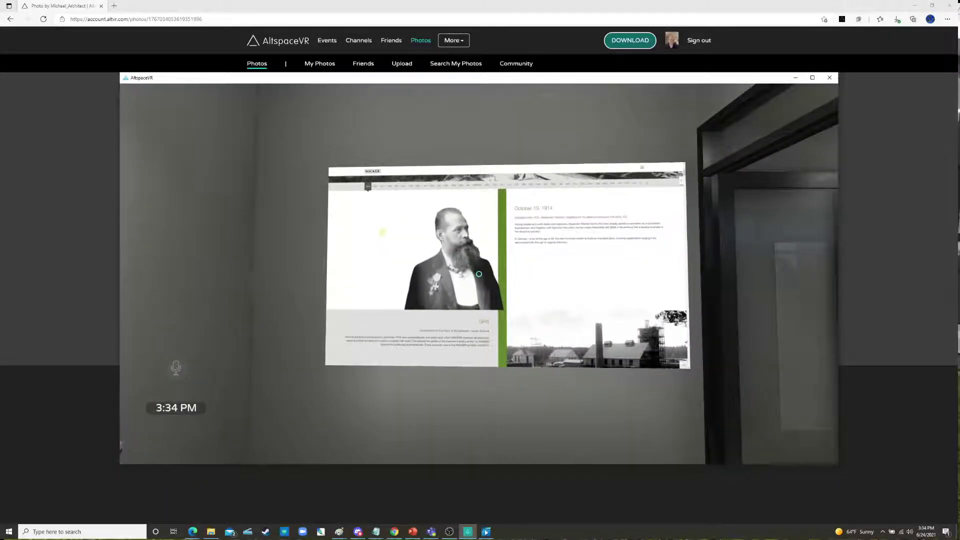
key(s)
key(w)
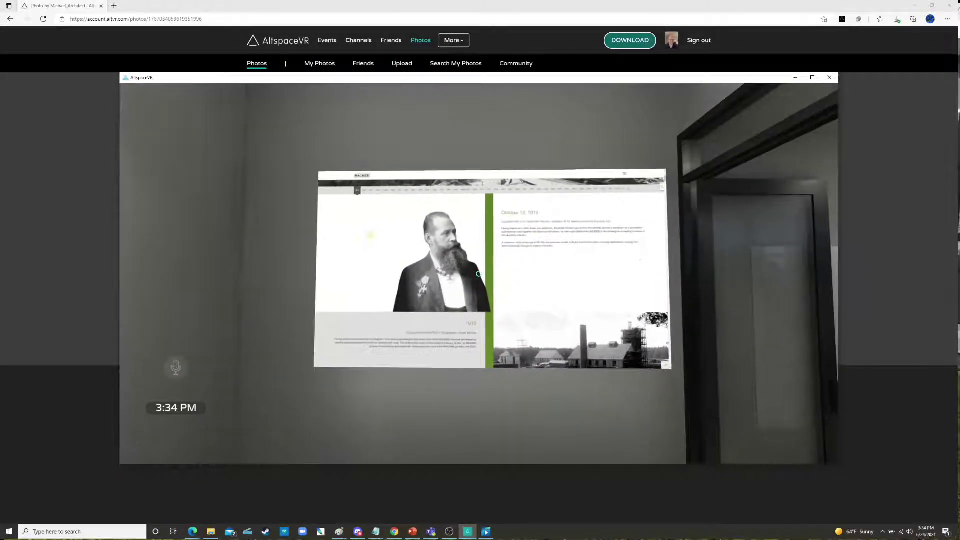